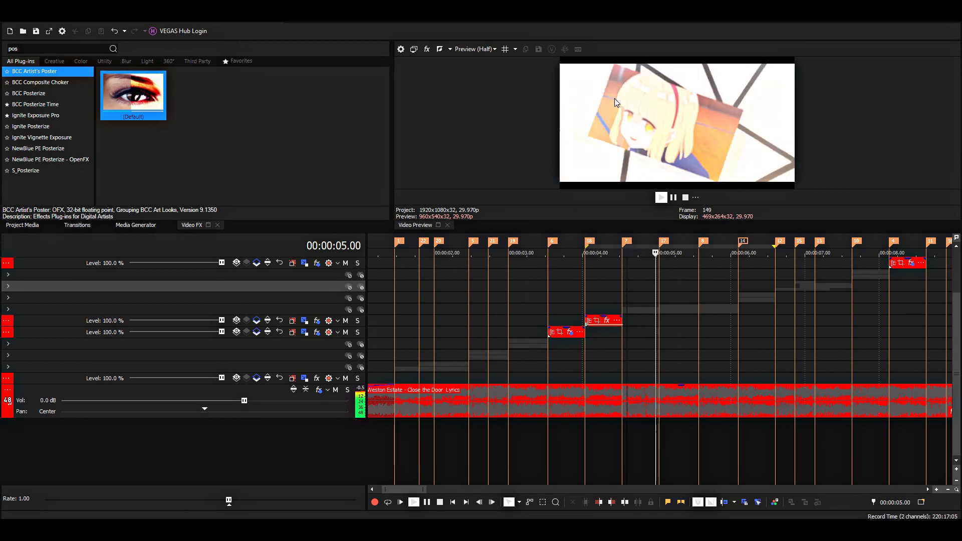
- Play back the collage scene around 00:00:05.00 several times to review its motion
key(space)
click(601, 285)
key(space)
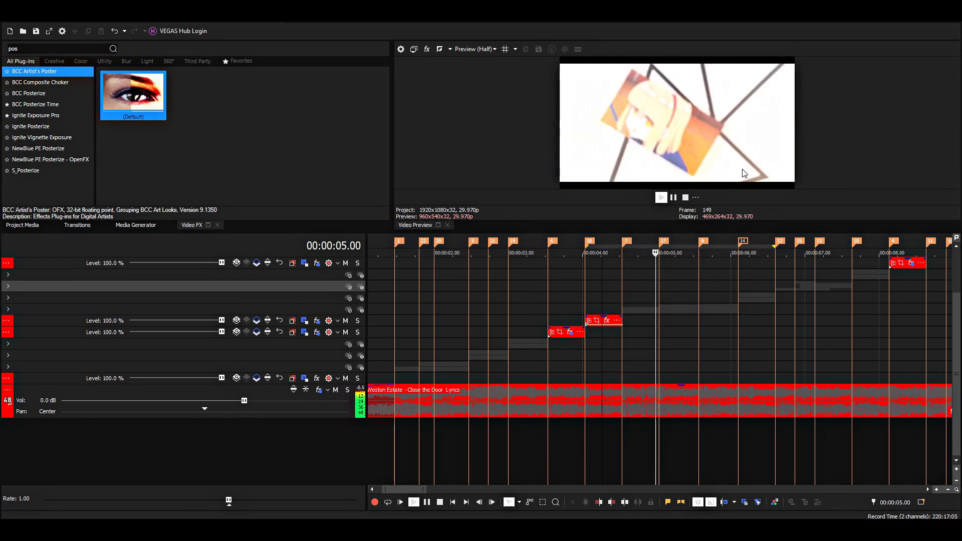
key(space)
key(space)
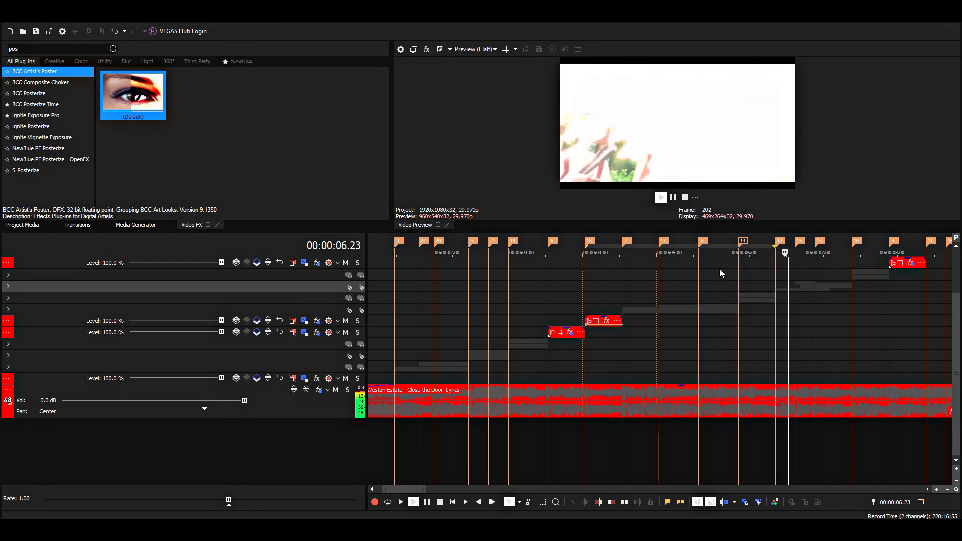
key(space)
click(676, 308)
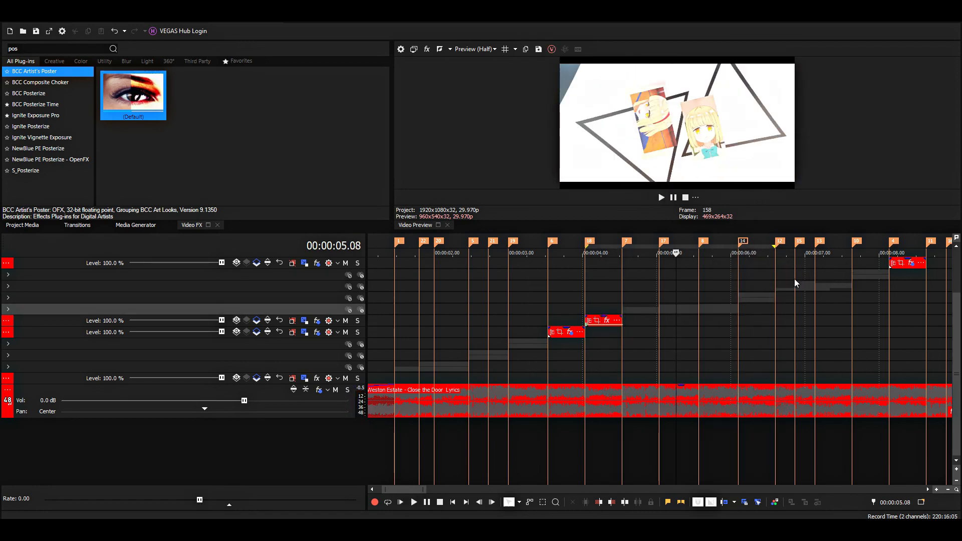
- Expand the collapsed track group holding the collage scene and insert a new video track above its first track
click(8, 309)
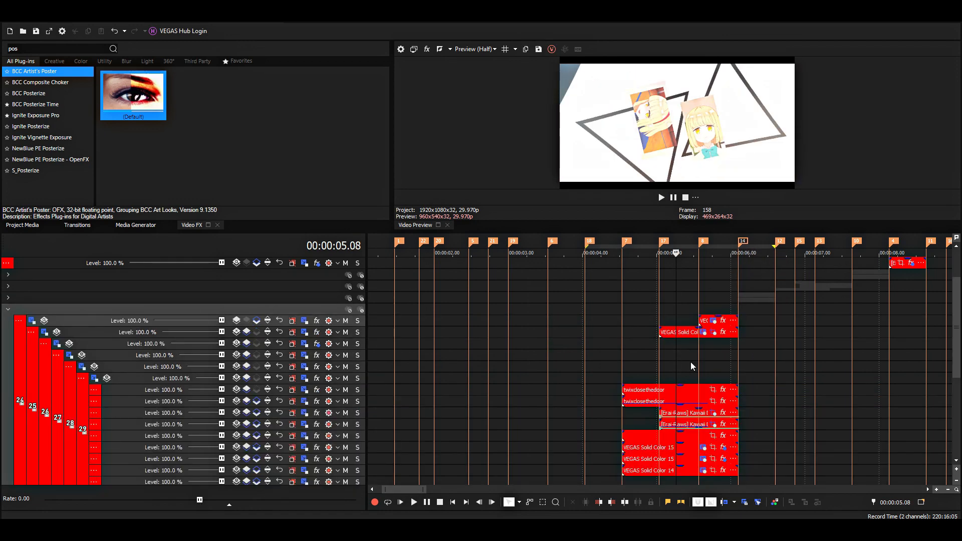
click(64, 324)
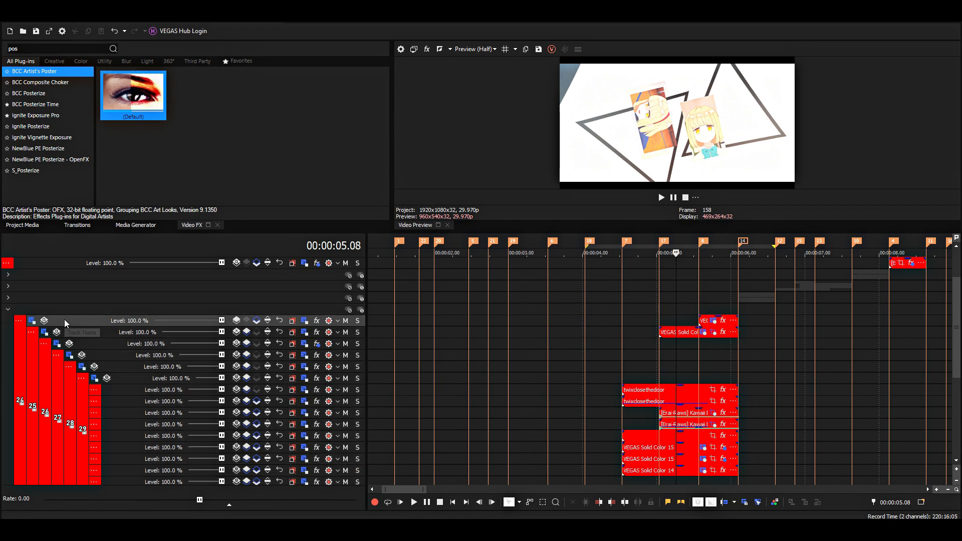
scroll(741, 350, up, 2)
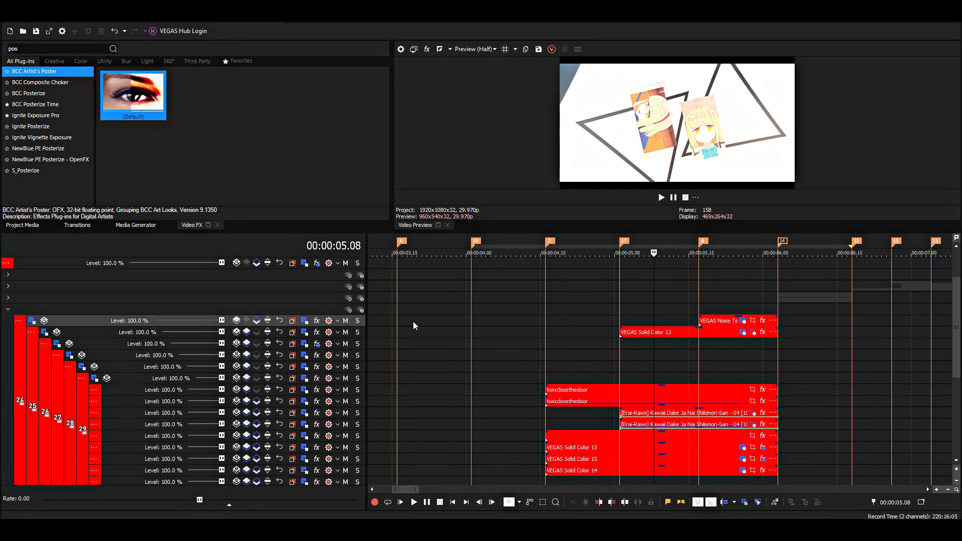
right_click(63, 321)
click(80, 342)
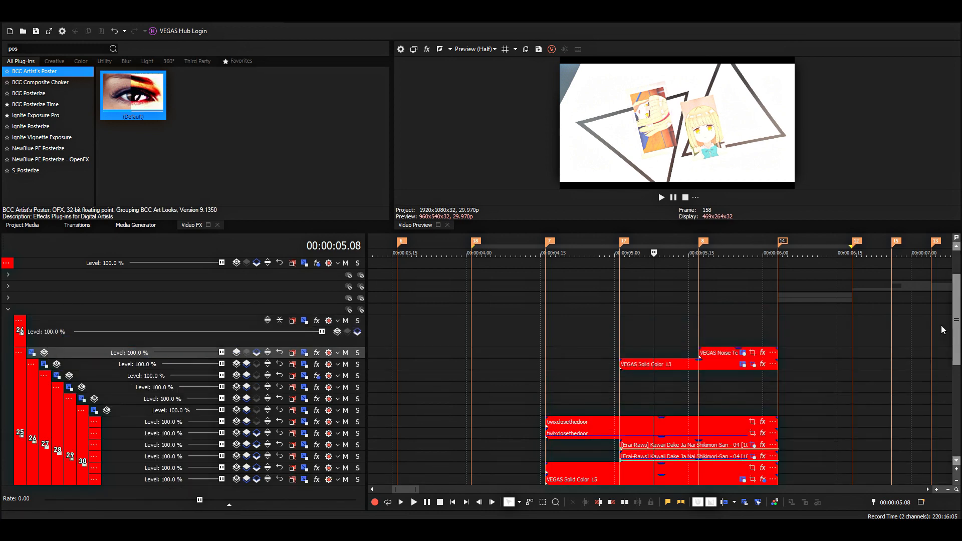
click(238, 326)
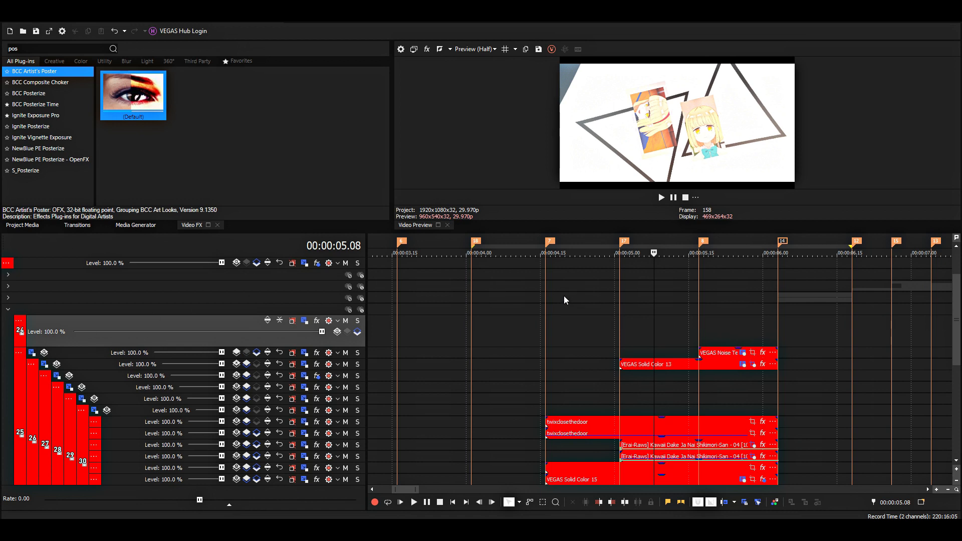
- Examine where the collage scene's clips start and end on the timeline, and play the scene back
click(546, 299)
scroll(593, 297, up, 3)
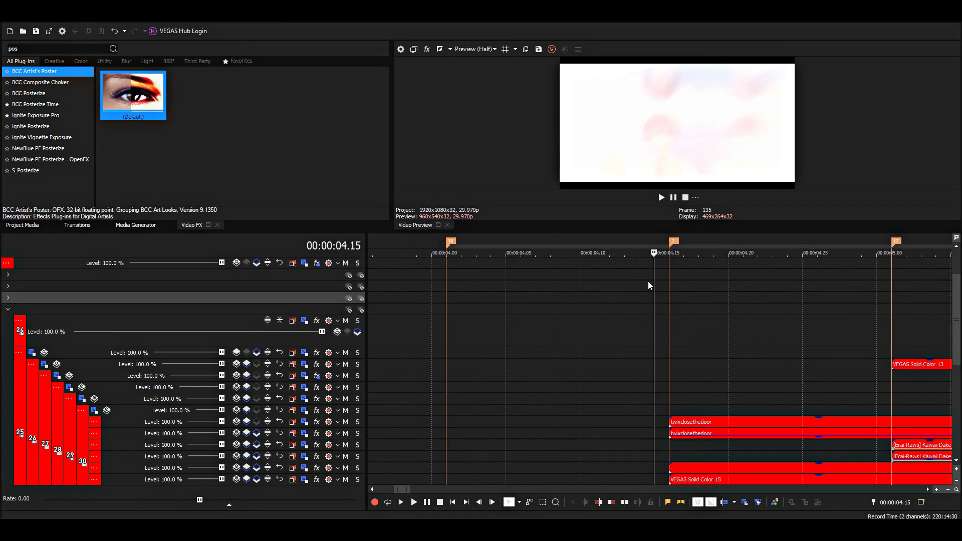
click(666, 337)
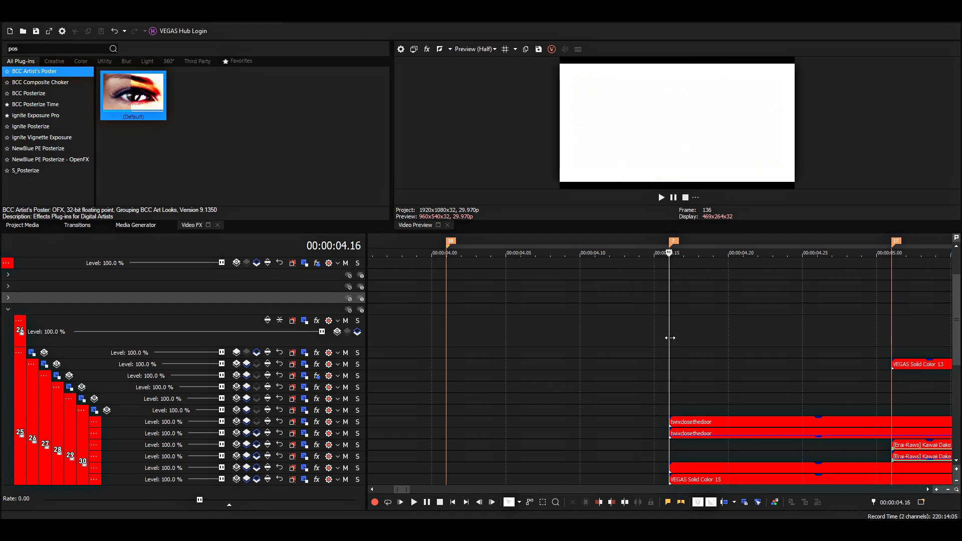
scroll(623, 311, down, 3)
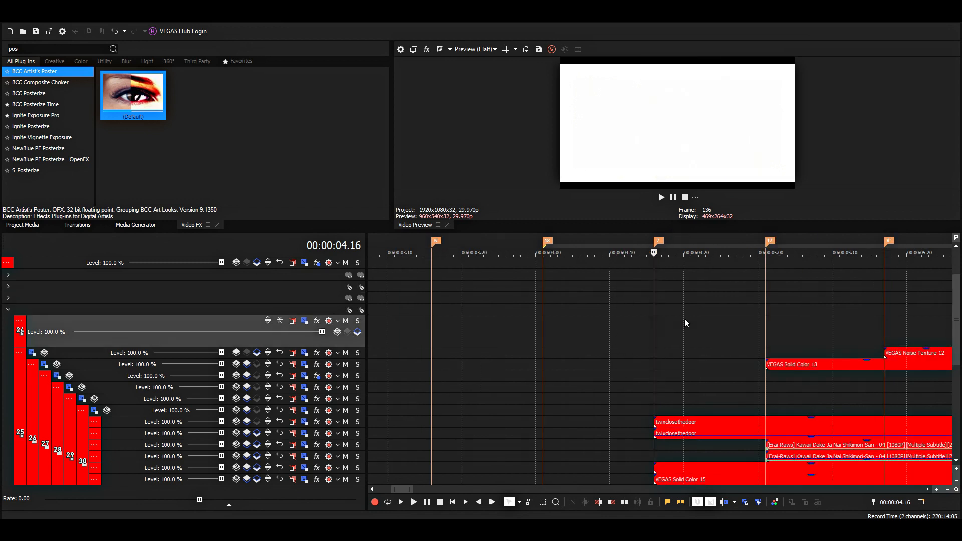
scroll(801, 320, down, 3)
click(826, 312)
scroll(756, 323, up, 3)
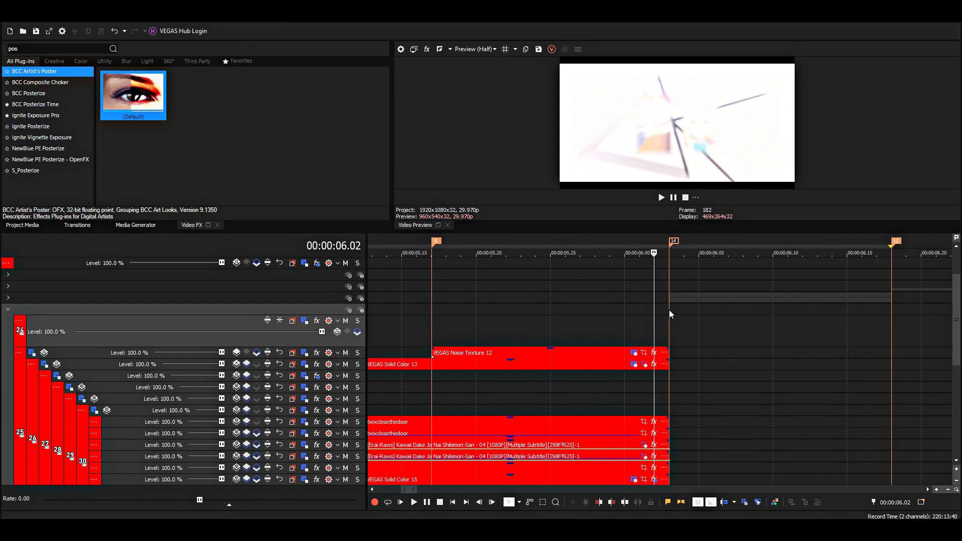
click(670, 255)
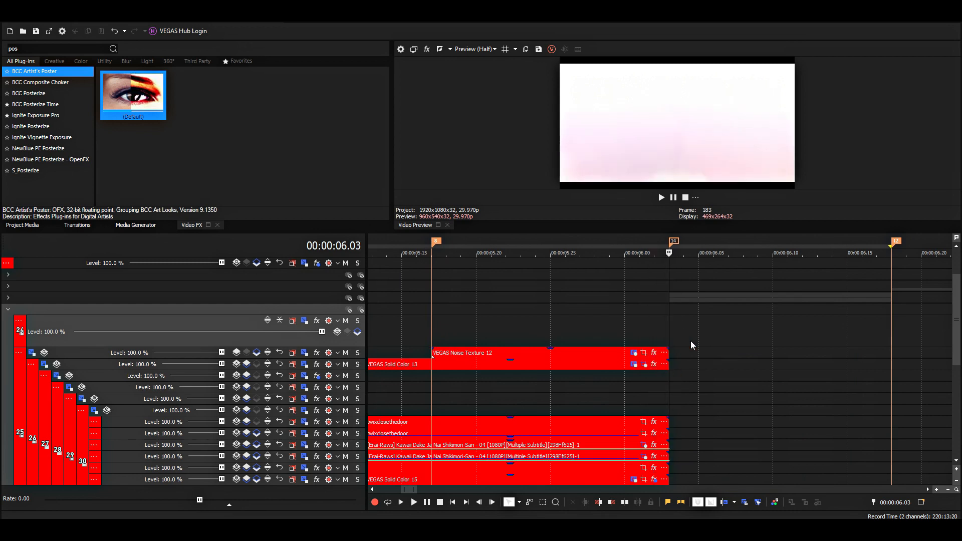
scroll(725, 310, down, 3)
click(583, 297)
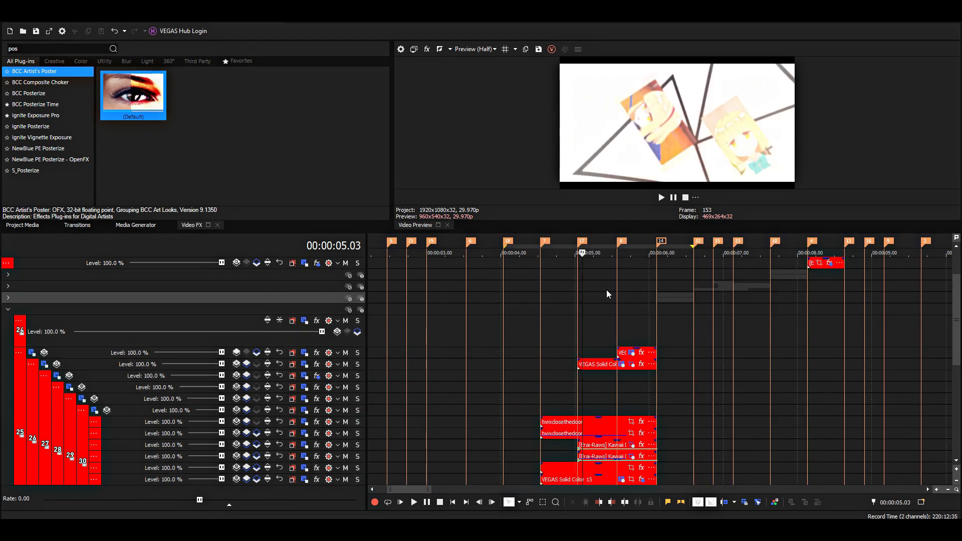
key(space)
key(space)
- Select all tracks of the collage scene below the new empty track and make them its compositing children
click(55, 350)
drag(952, 333, 952, 385)
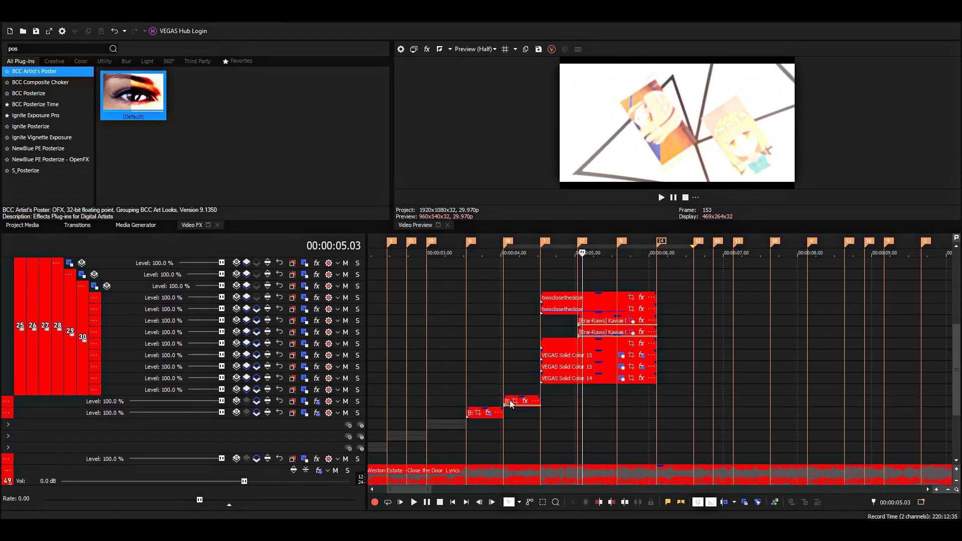
click(106, 388)
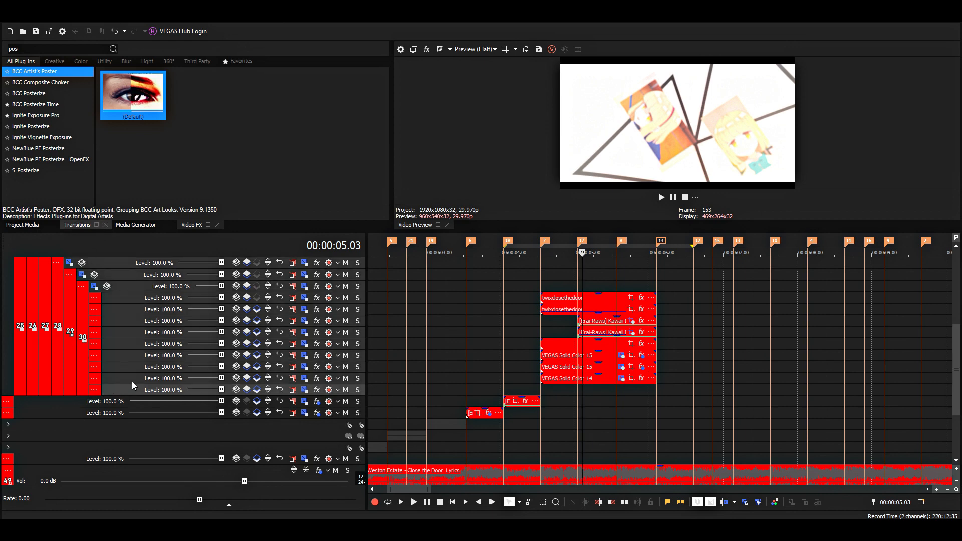
click(258, 391)
drag(956, 351, 956, 296)
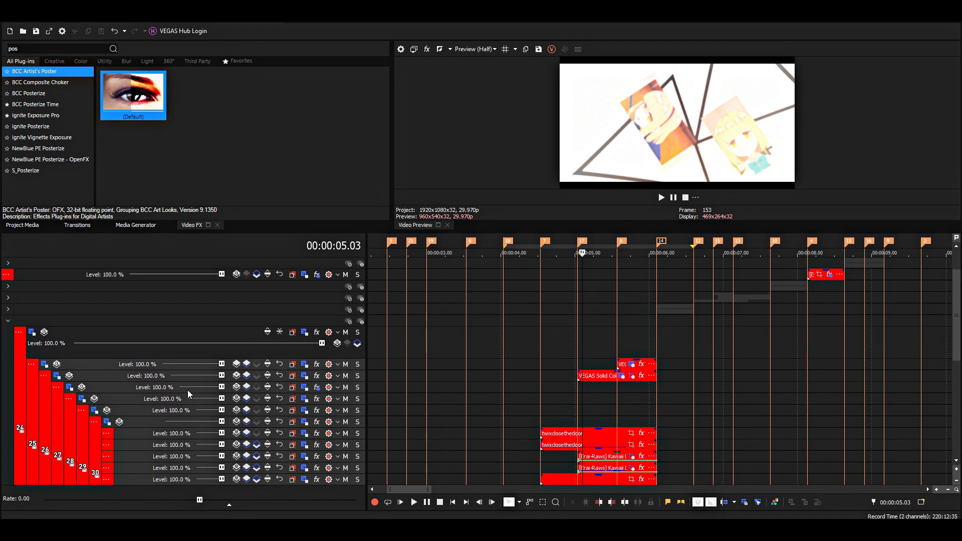
- Apply the default BCC Posterize Time effect to the new parent track and place it after Composite in the effect chain
click(53, 346)
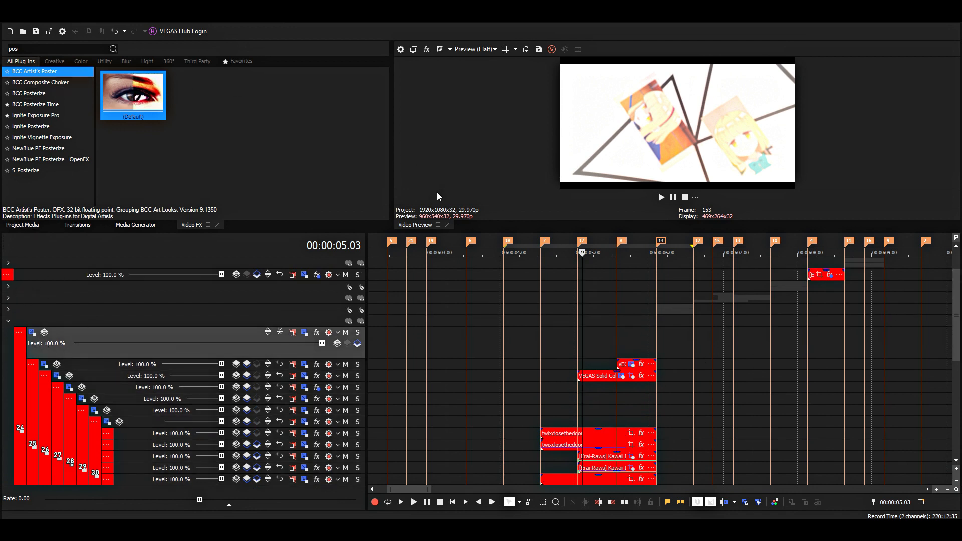
click(47, 105)
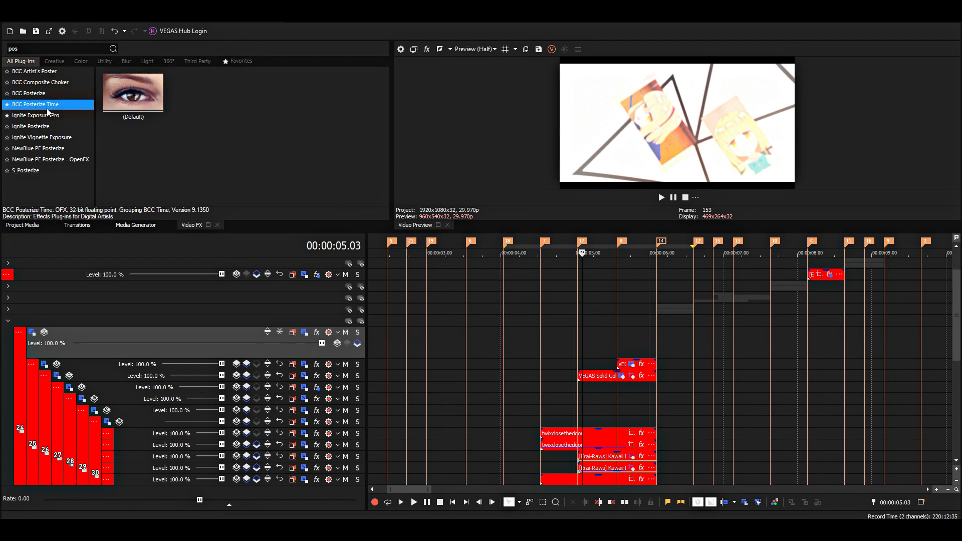
click(139, 94)
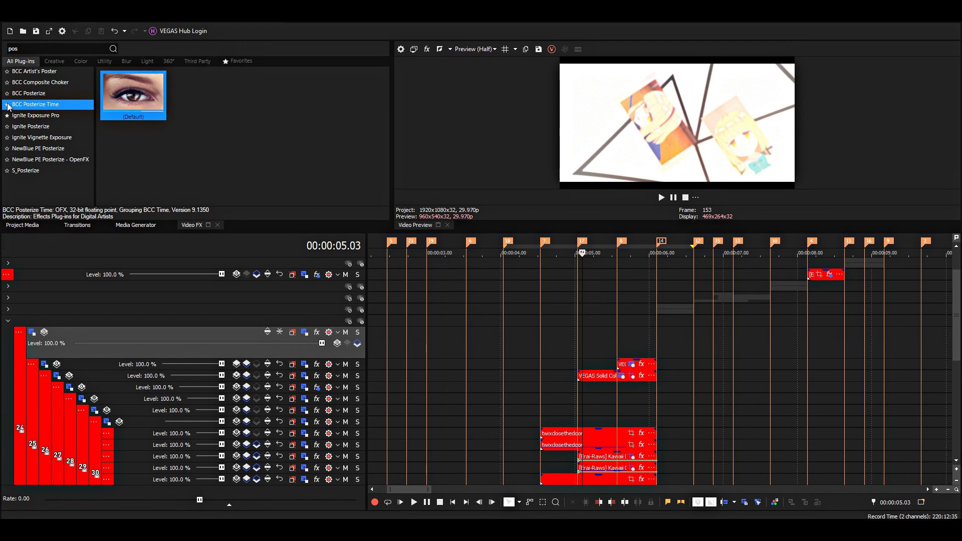
drag(131, 79, 65, 347)
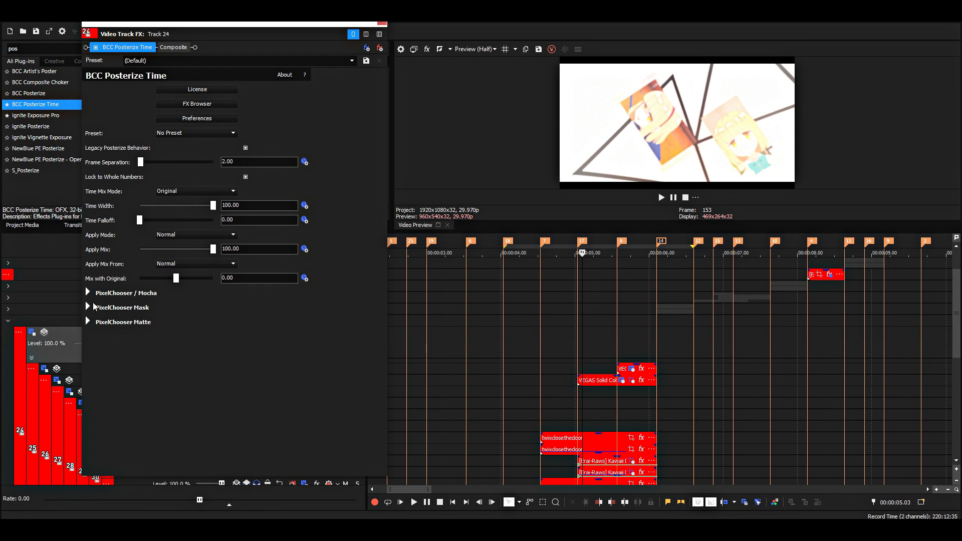
drag(119, 48, 217, 50)
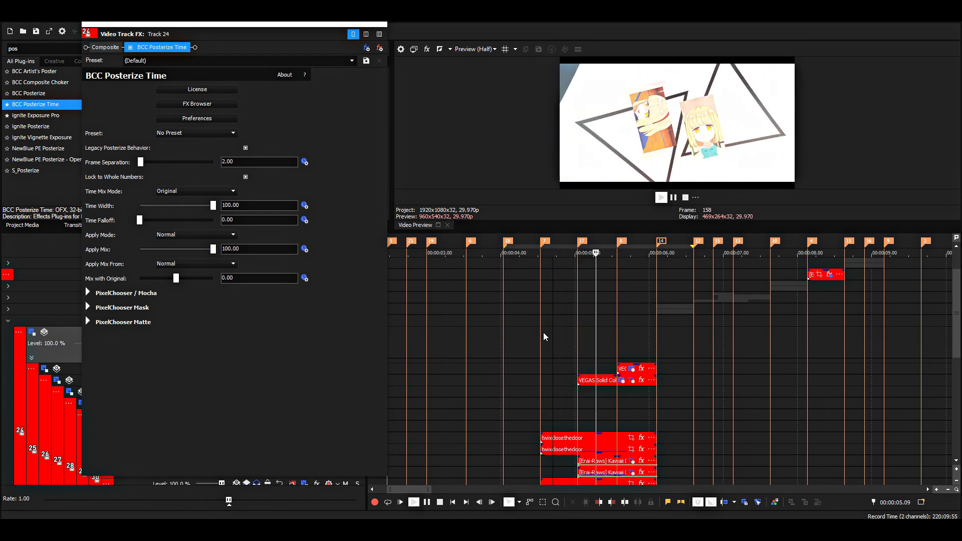
- Play back the collage scene repeatedly to review the posterize time effect at its default frame separation
click(522, 334)
key(space)
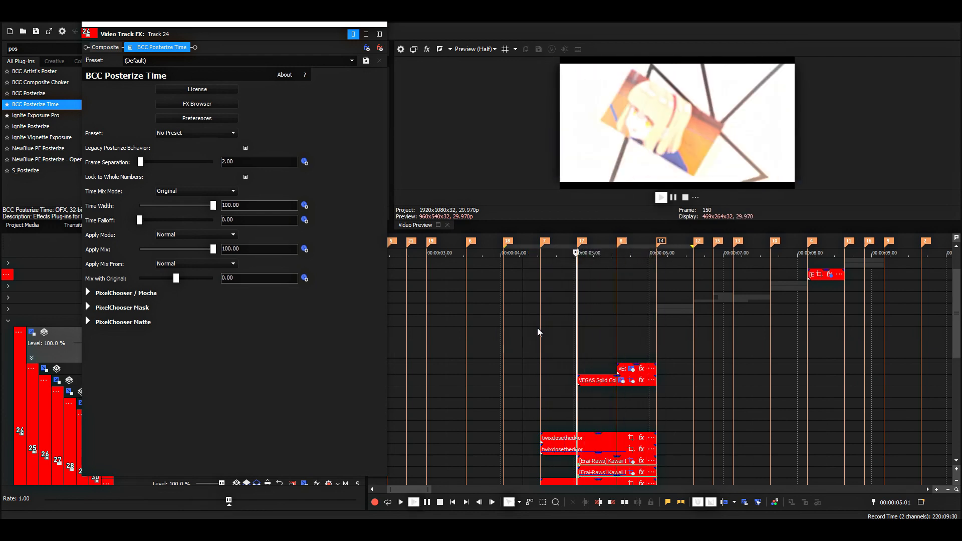
key(space)
key(space)
key(space)
click(560, 285)
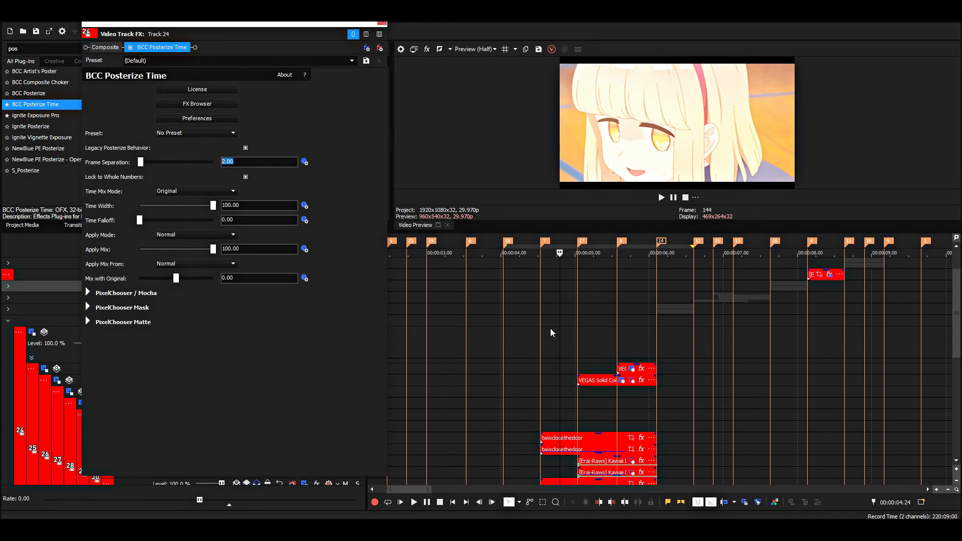
click(516, 300)
key(space)
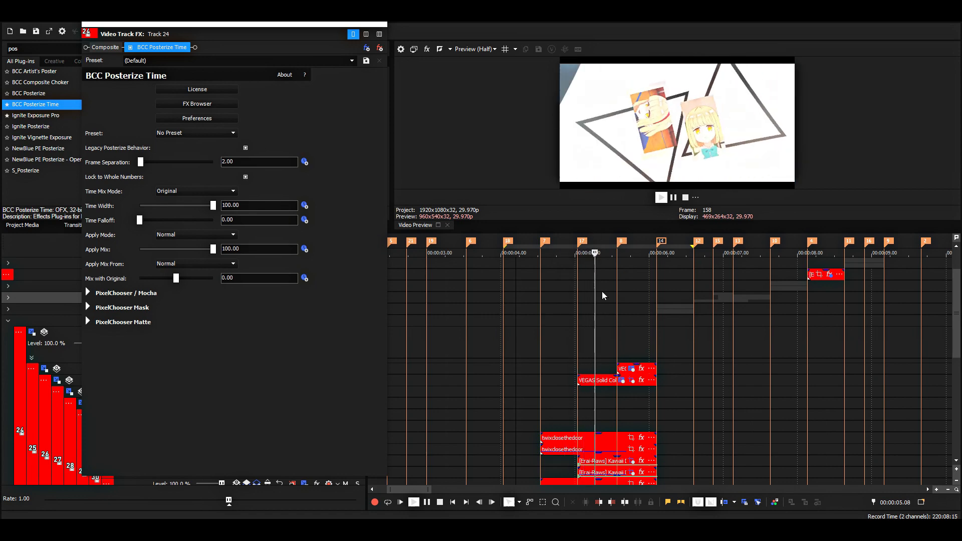
- Check the frame rate in the project's video properties and compare it with the effect's Frame Separation value
click(403, 48)
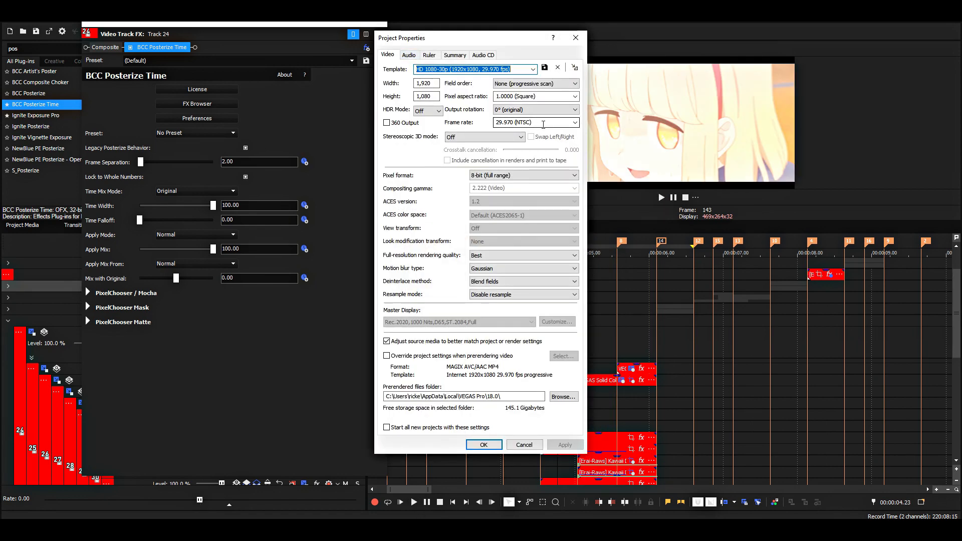
click(576, 38)
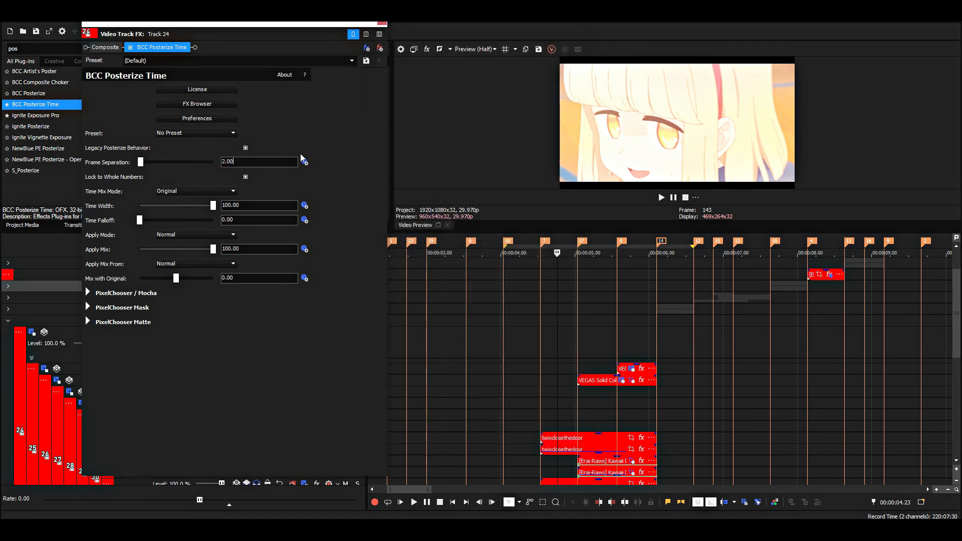
click(251, 166)
- Replay the transition from the preceding clip into the collage scene to check the effect's influence on both
click(522, 287)
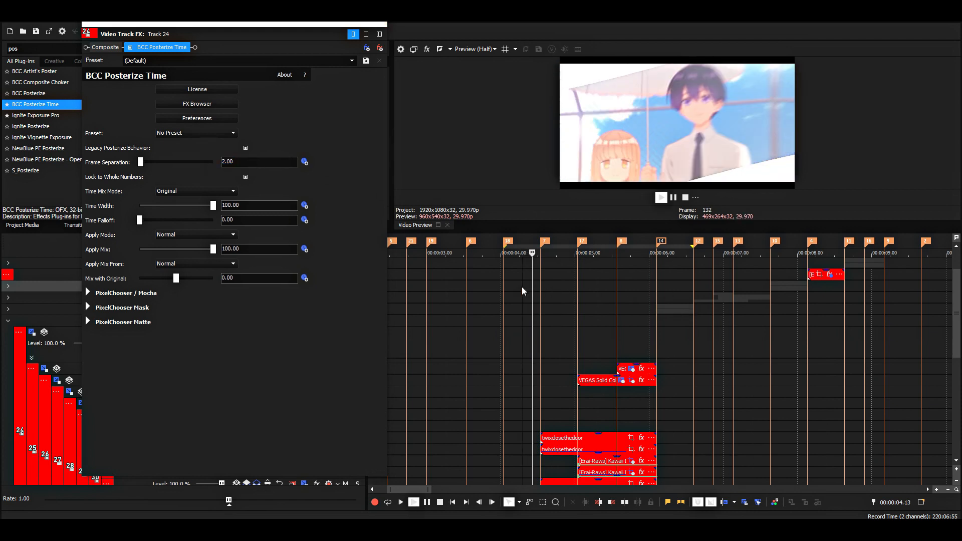
click(662, 198)
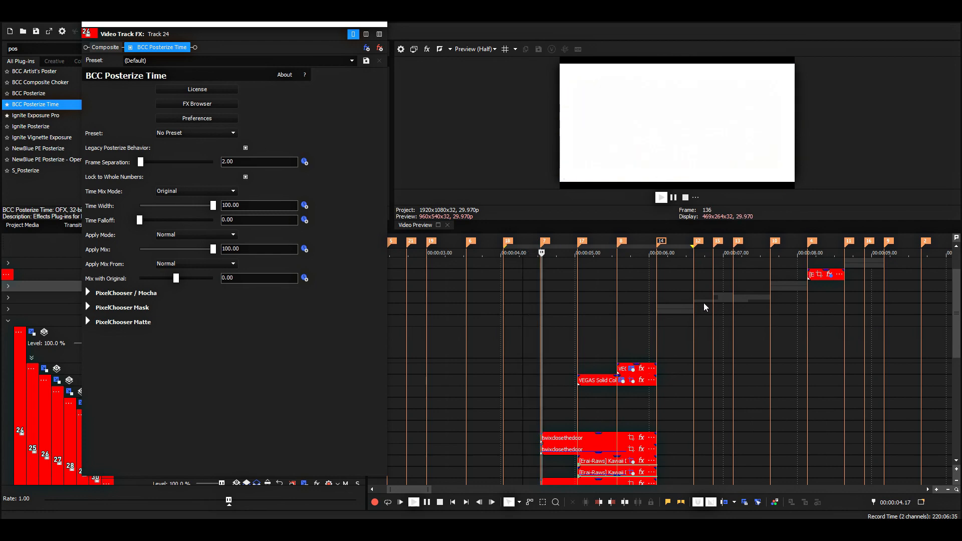
key(space)
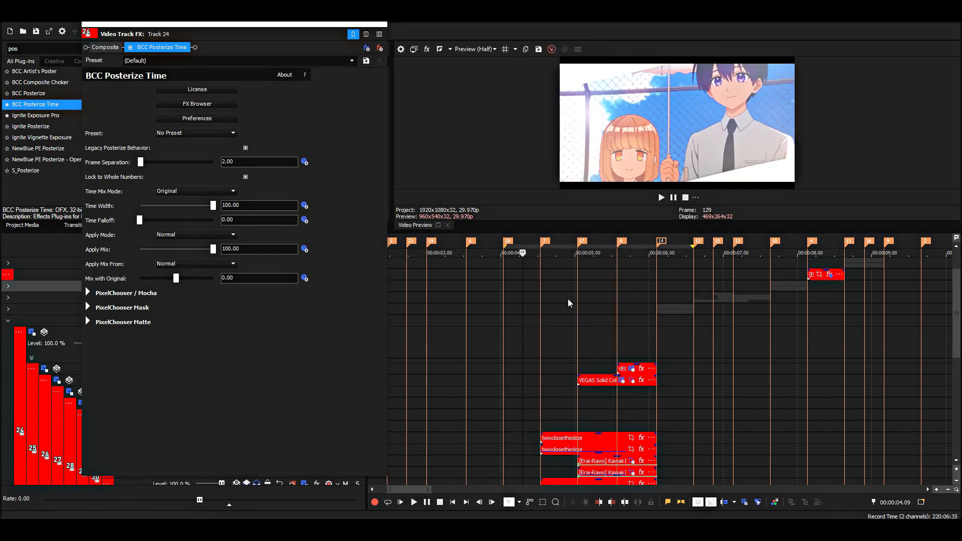
click(509, 273)
key(space)
key(space)
key(space)
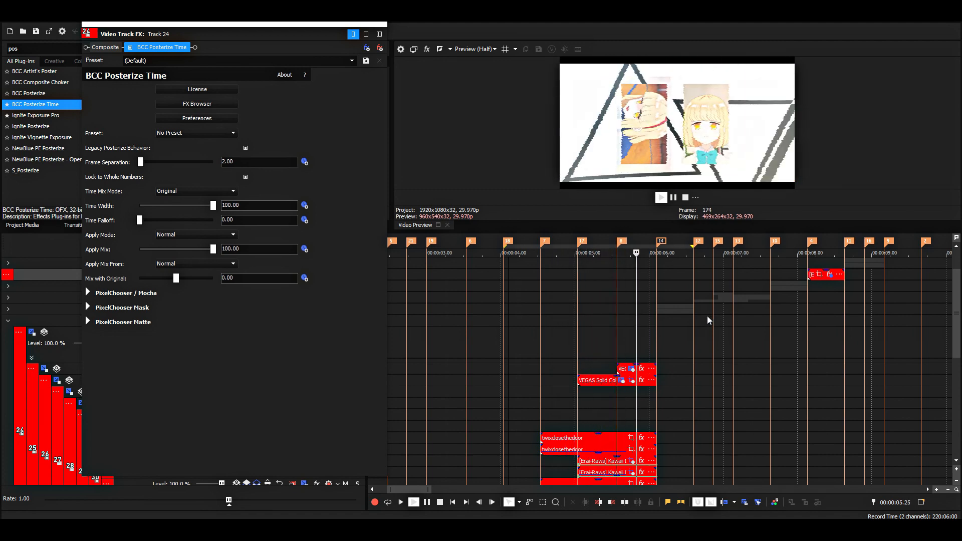
key(space)
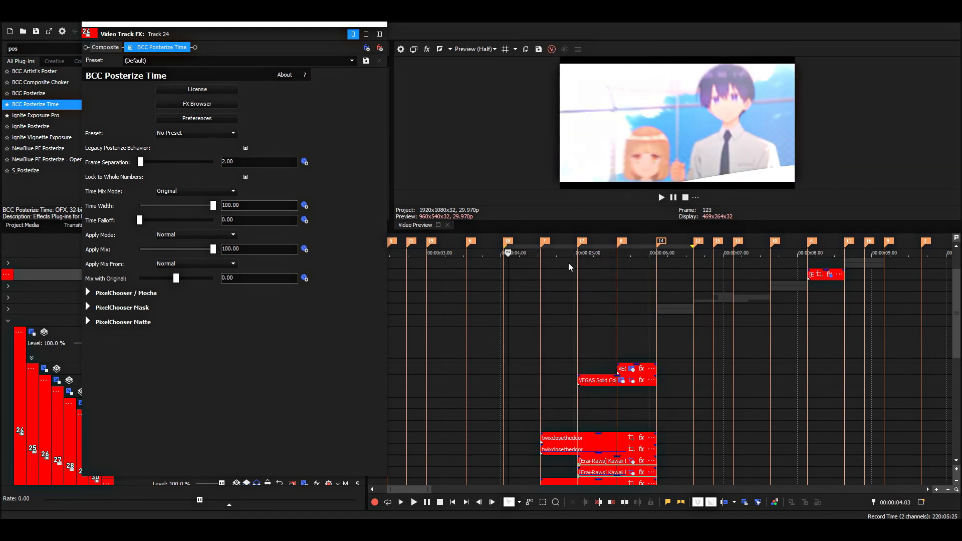
- Enable animation for Frame Separation and move its first keyframe to 00:00:06.02, on the collage scene's last frame
click(304, 162)
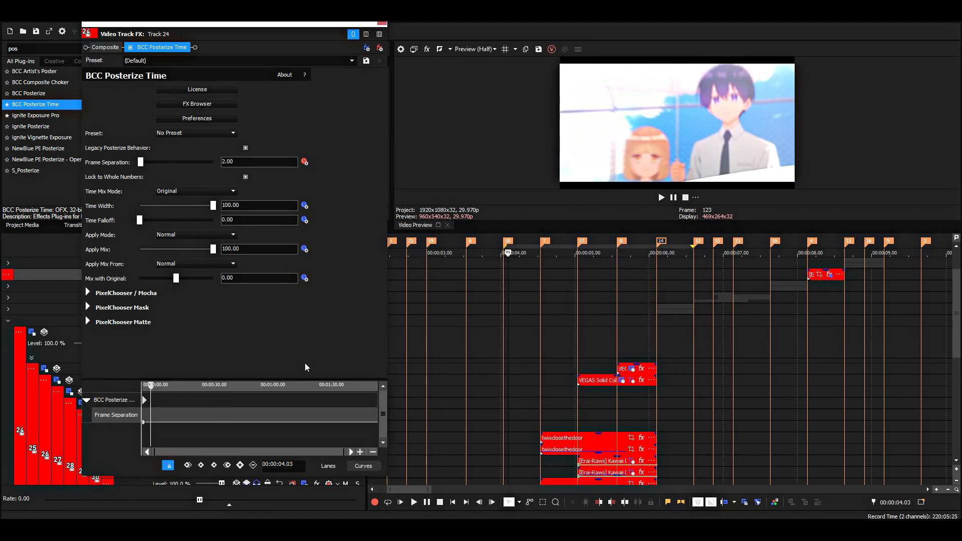
click(656, 333)
key(Left)
scroll(268, 415, up, 5)
drag(267, 379, 266, 290)
scroll(160, 336, down, 1)
click(143, 330)
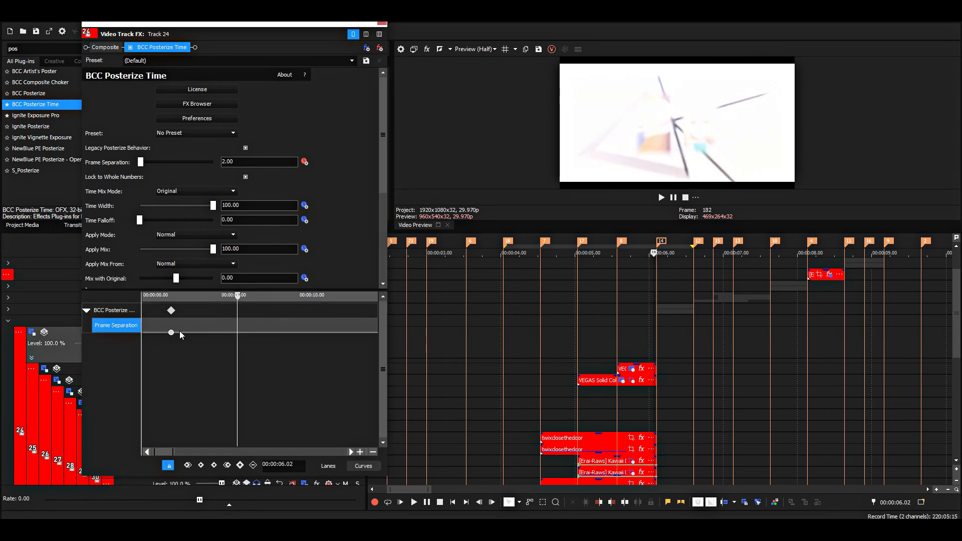
scroll(308, 342, down, 5)
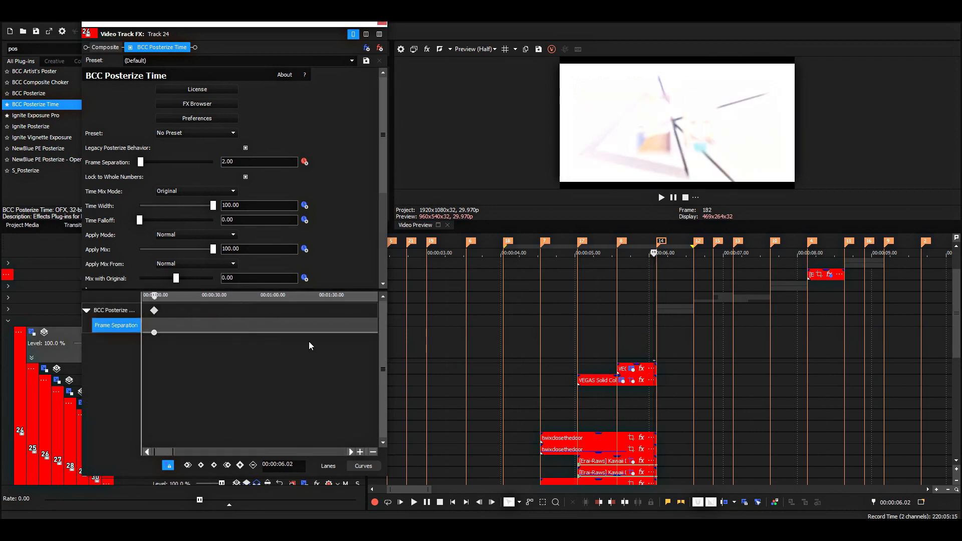
- Set Frame Separation to 1.00 at 00:00:04.16, the start of the collage scene, as a second keyframe
click(578, 346)
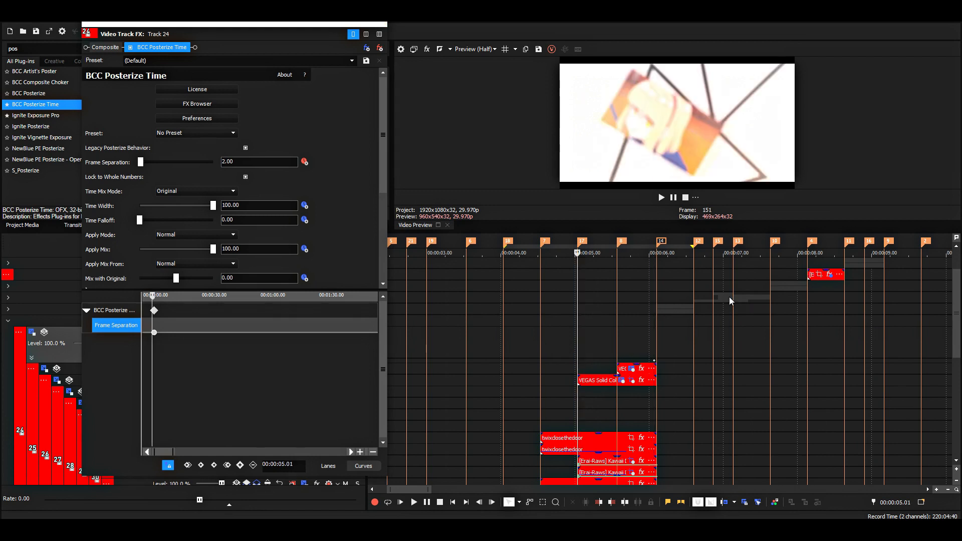
click(540, 311)
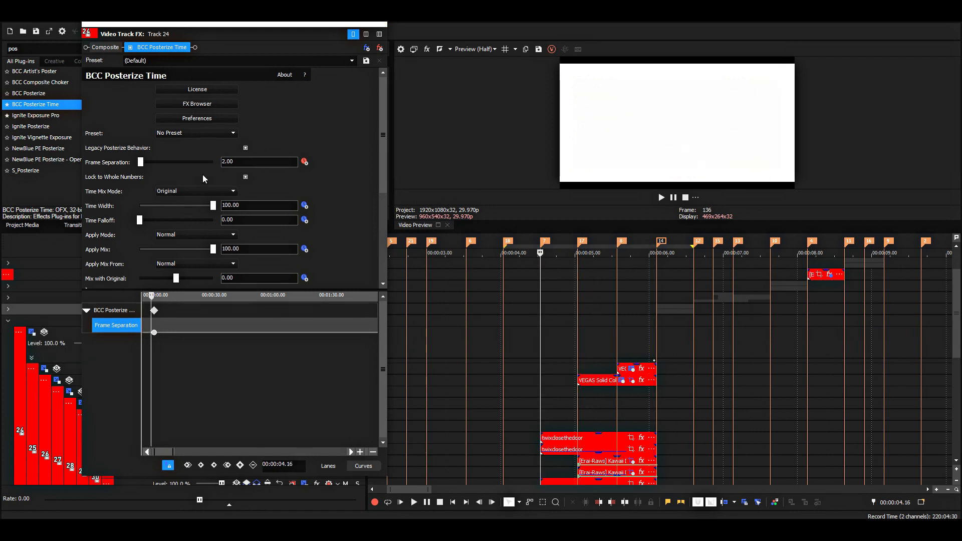
drag(142, 163, 135, 165)
scroll(215, 335, up, 5)
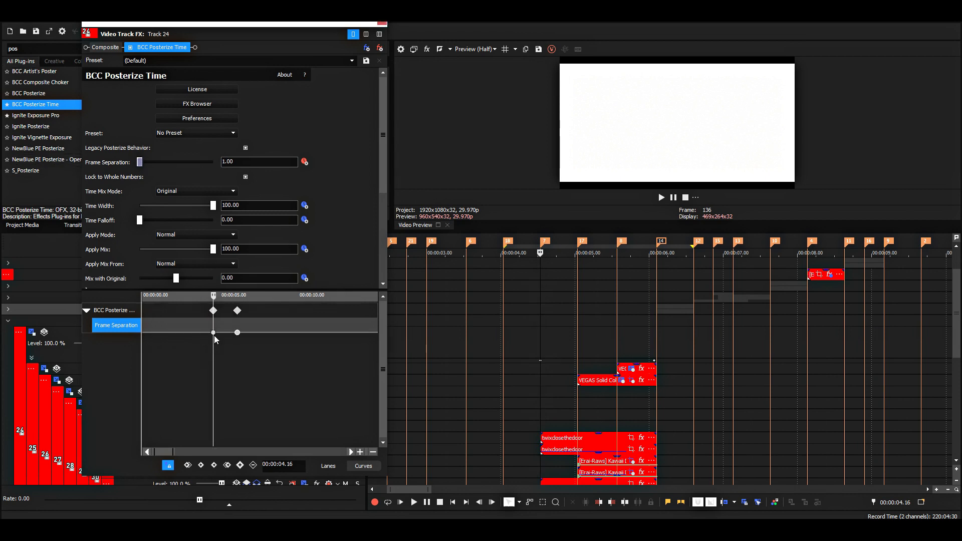
- Play back the collage scene and the end of the preceding clip to review the keyframed posterize time effect
key(space)
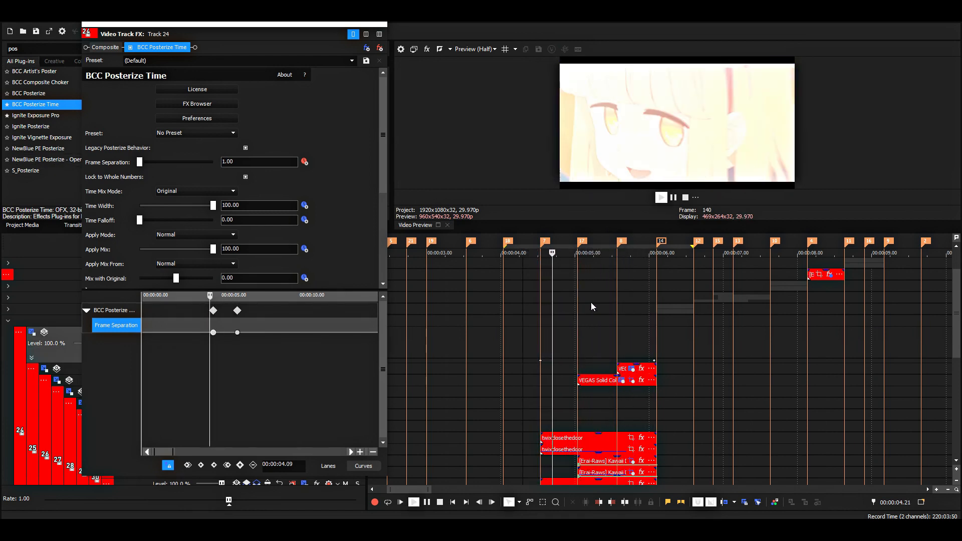
click(557, 327)
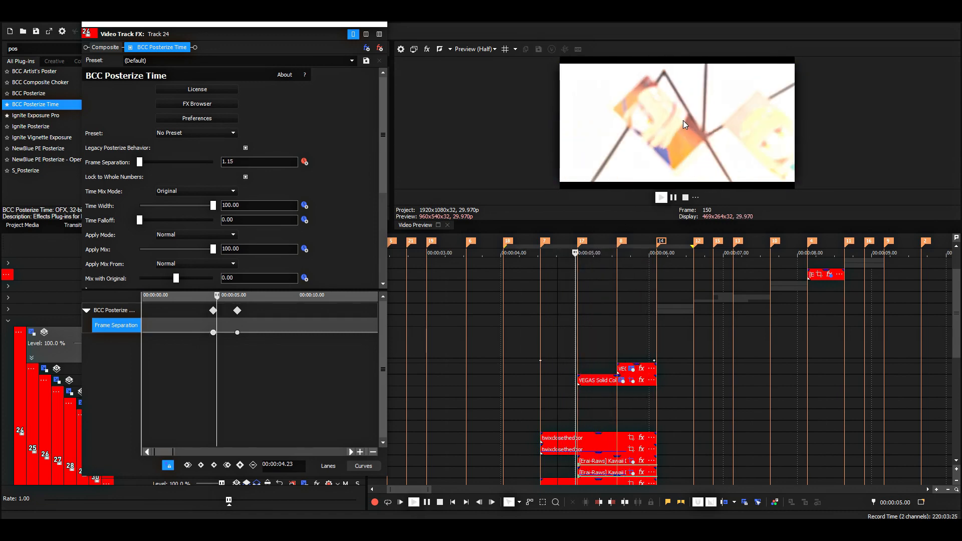
key(space)
key(space)
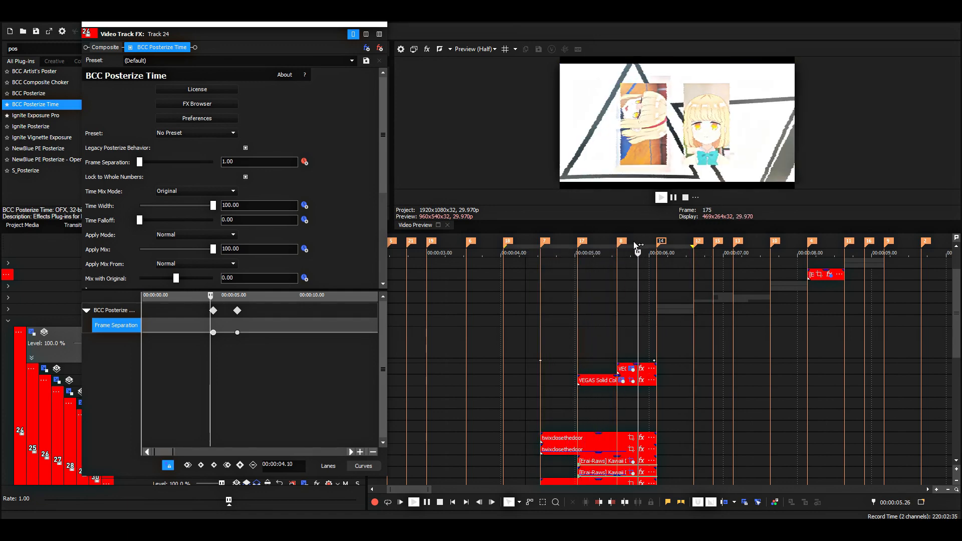
click(511, 285)
key(space)
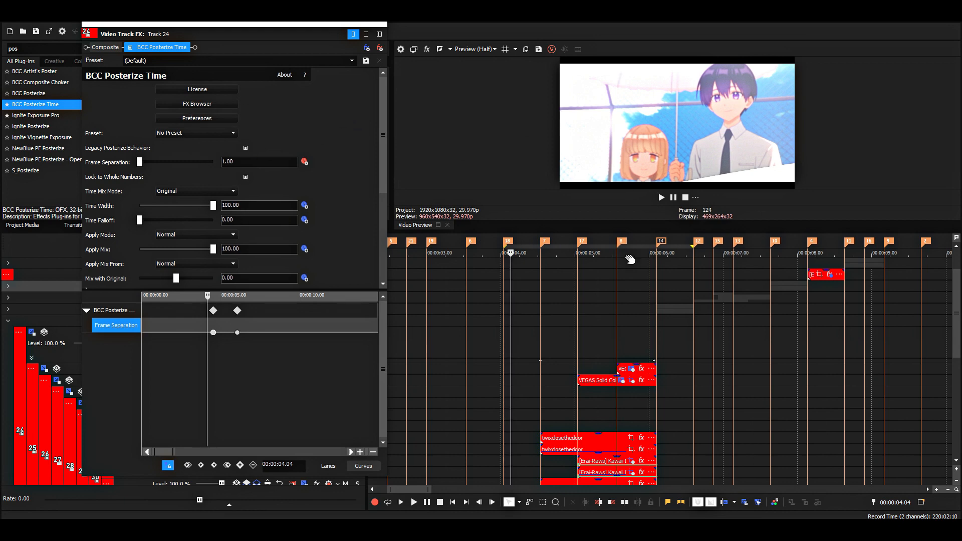
click(513, 298)
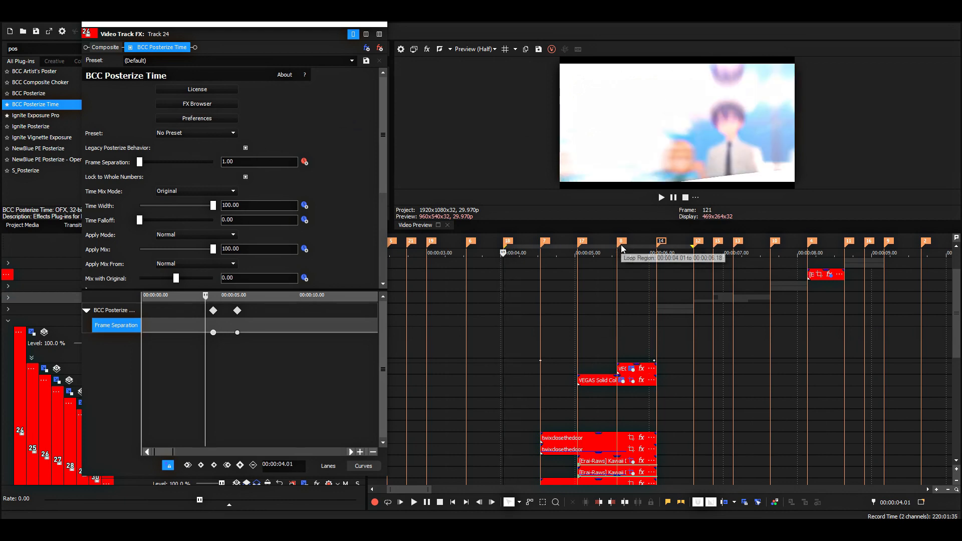
key(space)
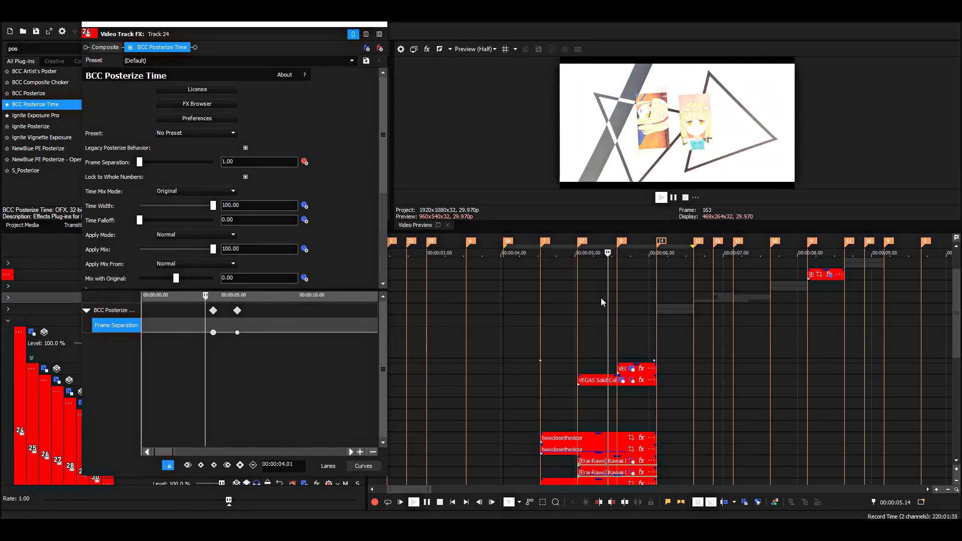
click(595, 329)
key(space)
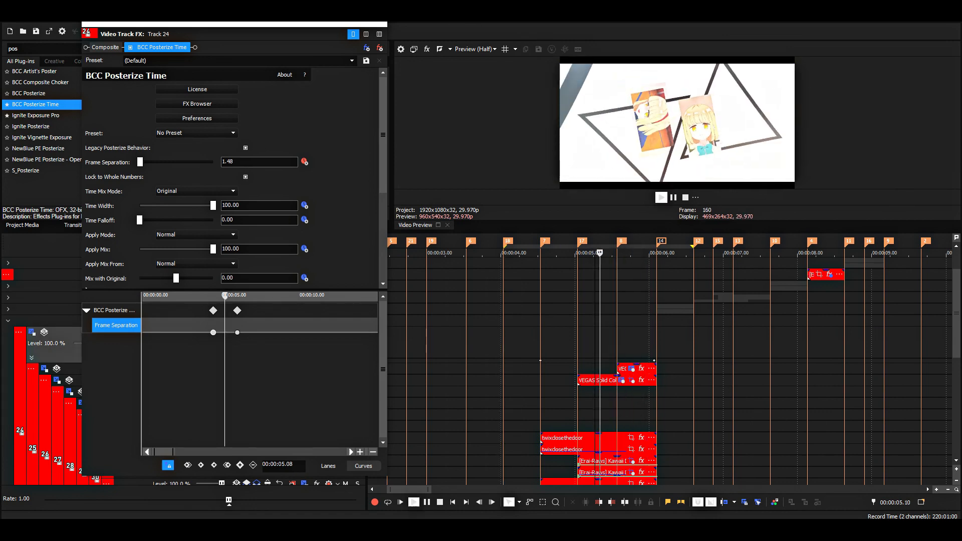
- Close the effect settings and examine the upper twixclosethedoor clip in the collage scene and its Track 31 motion settings
click(382, 24)
click(616, 347)
scroll(617, 346, up, 1)
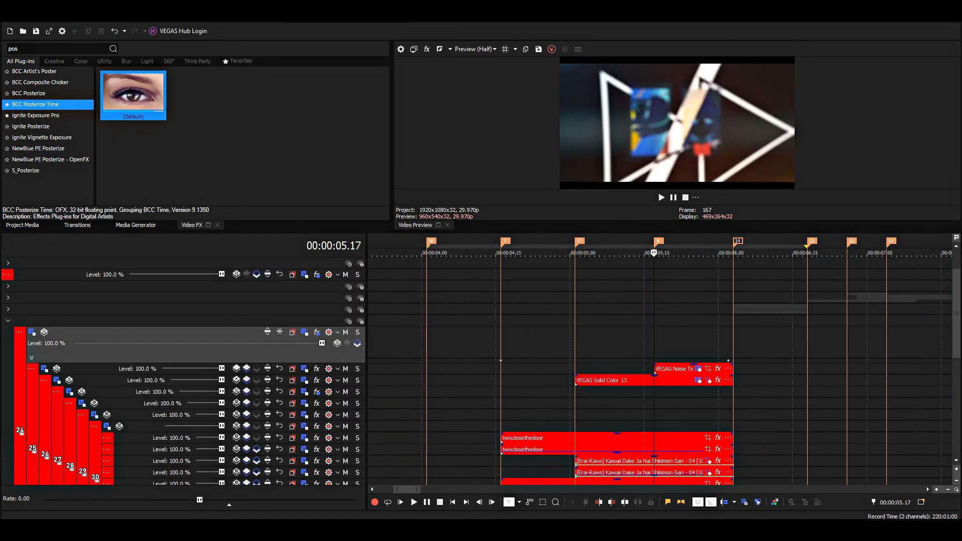
mouse_move(958, 326)
mouse_down()
mouse_move(958, 399)
mouse_move(958, 343)
mouse_up()
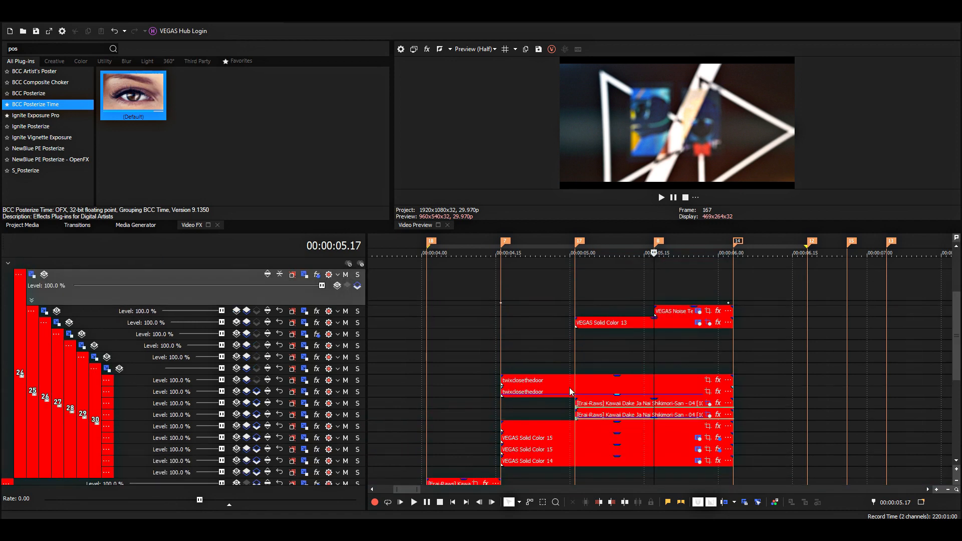
click(600, 383)
click(530, 381)
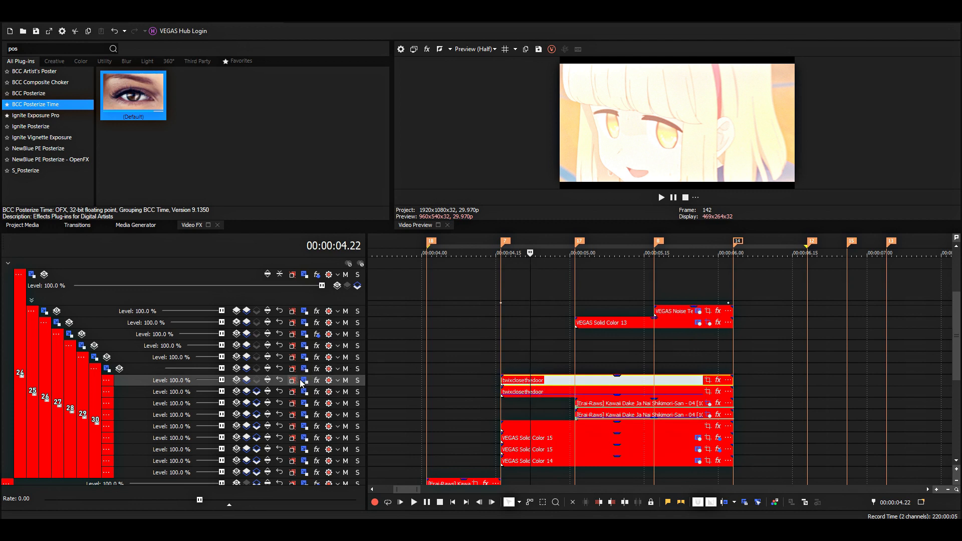
click(540, 383)
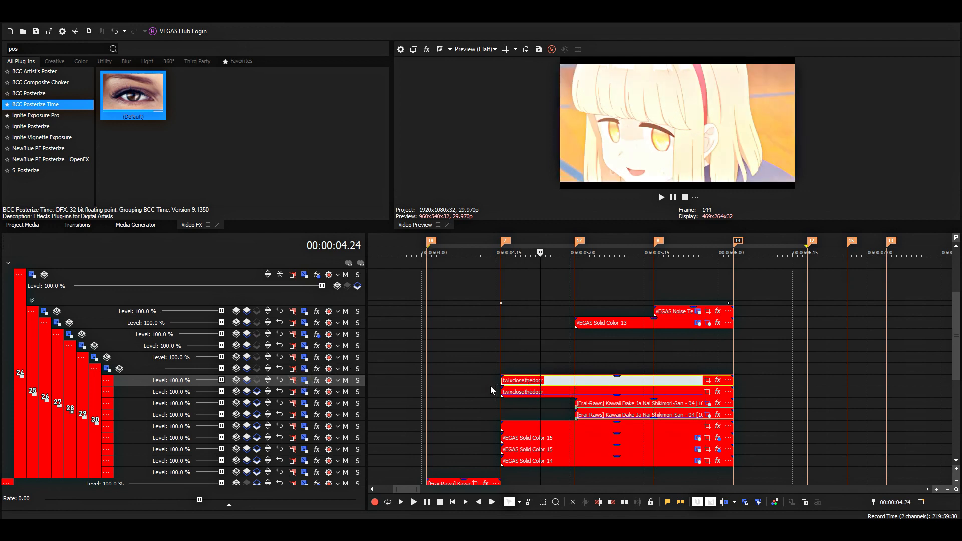
click(634, 386)
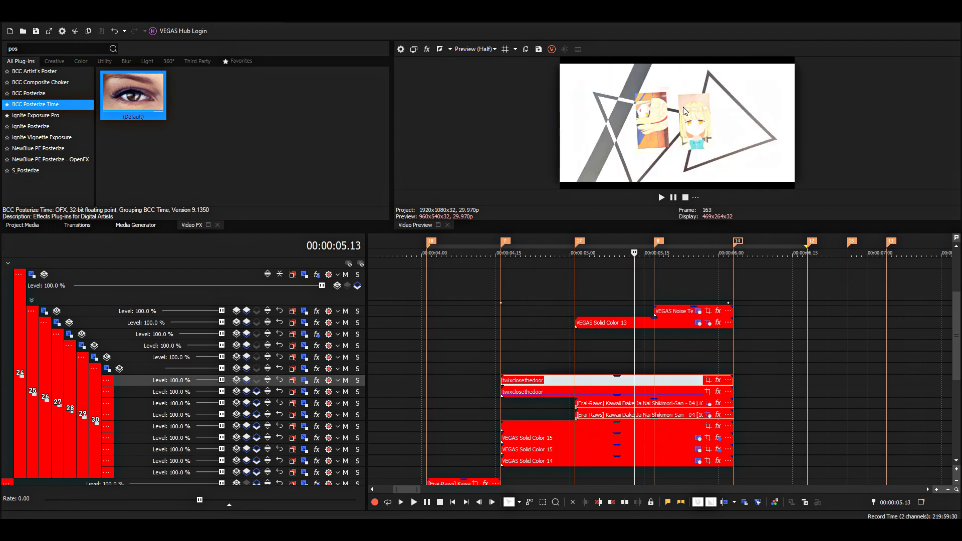
click(535, 383)
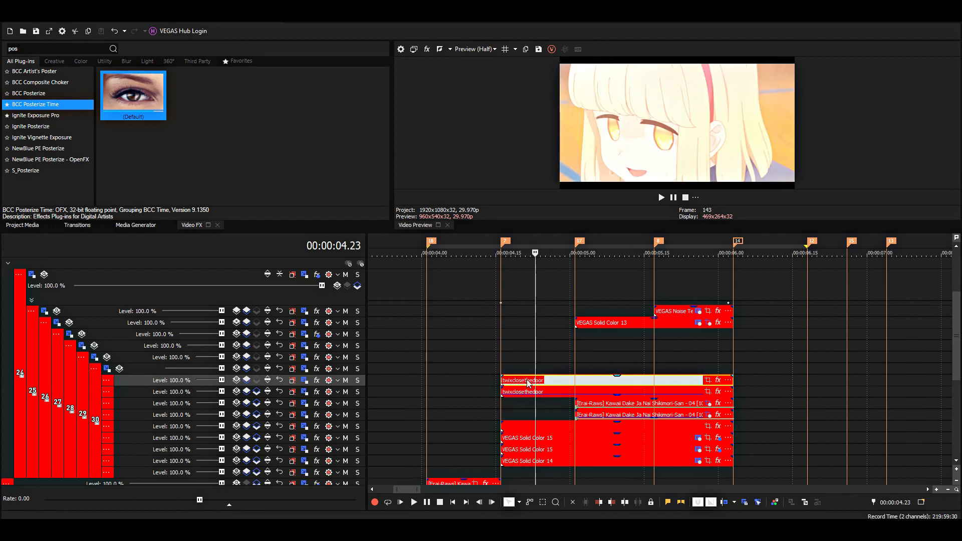
click(305, 380)
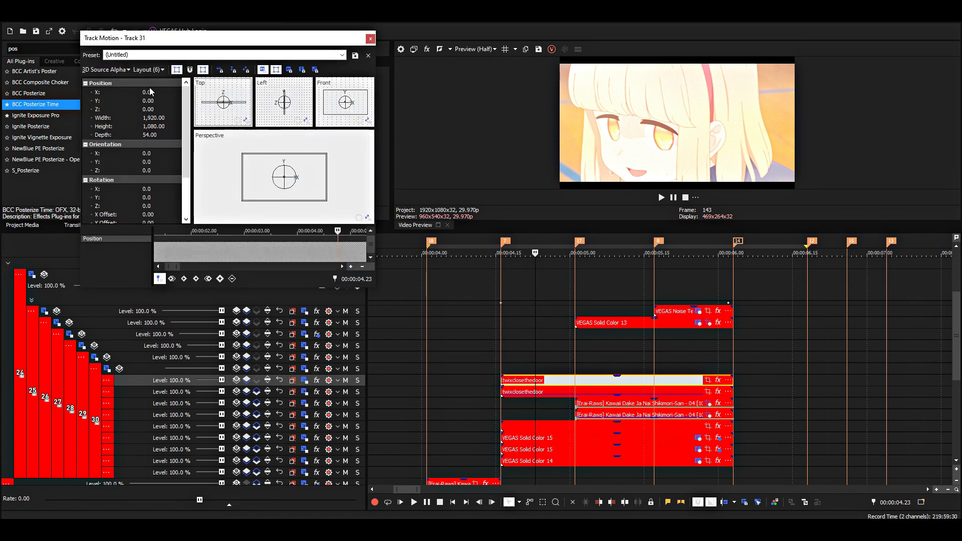
click(373, 40)
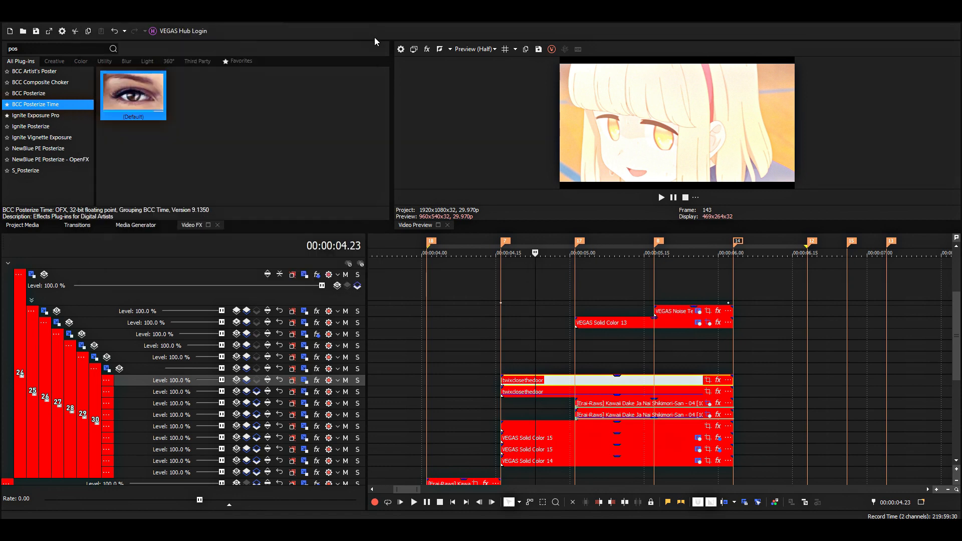
- Examine Track 33's track motion keyframes at 00:00:05.01 and 00:00:05.17, including the movement between them, and close the settings
click(625, 403)
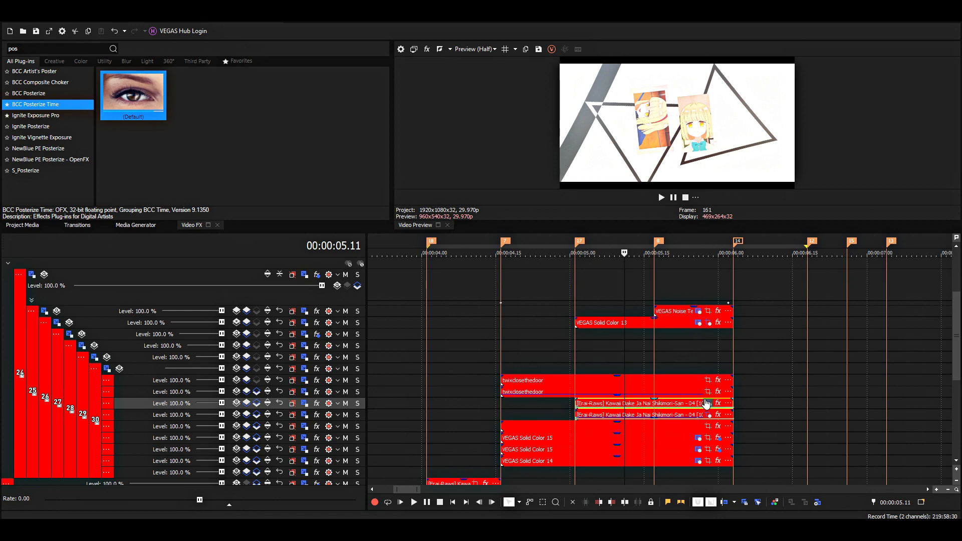
click(639, 406)
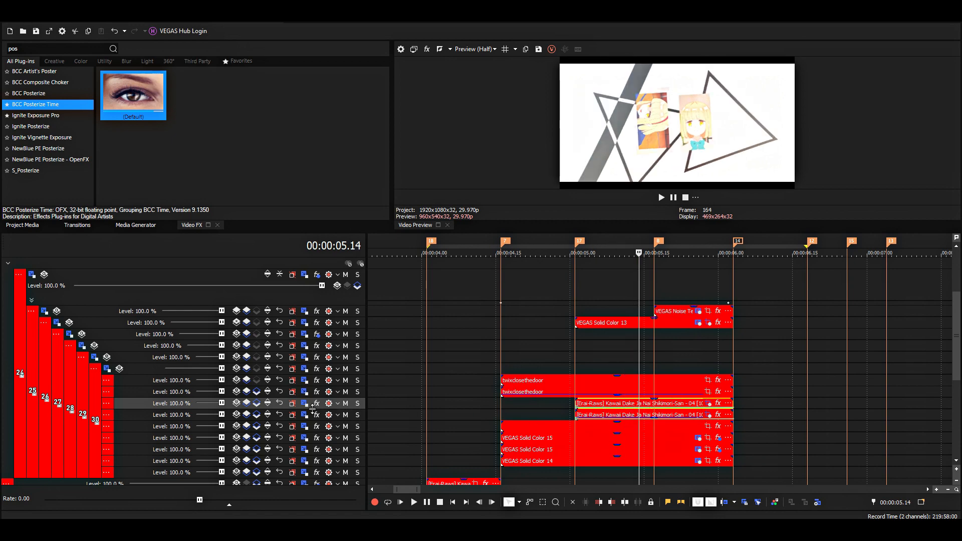
click(304, 415)
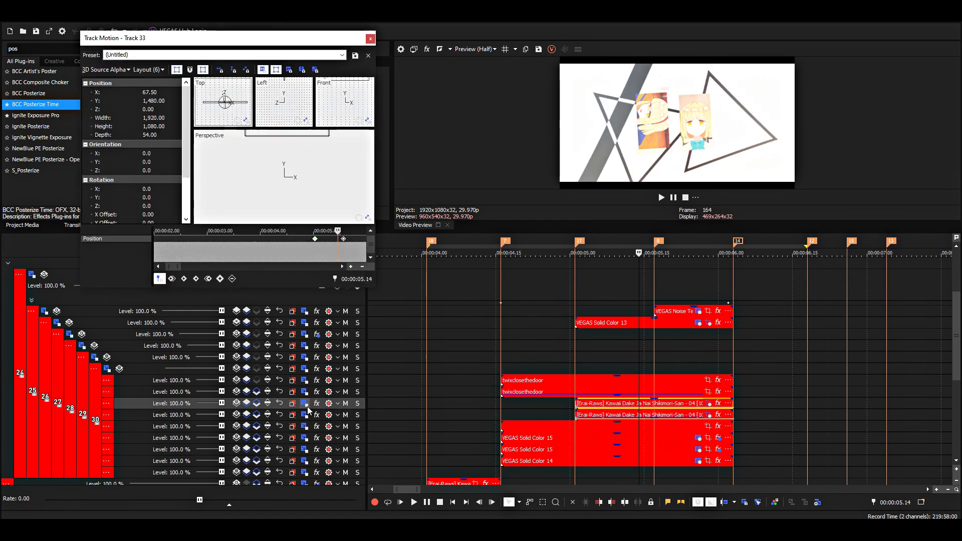
click(343, 239)
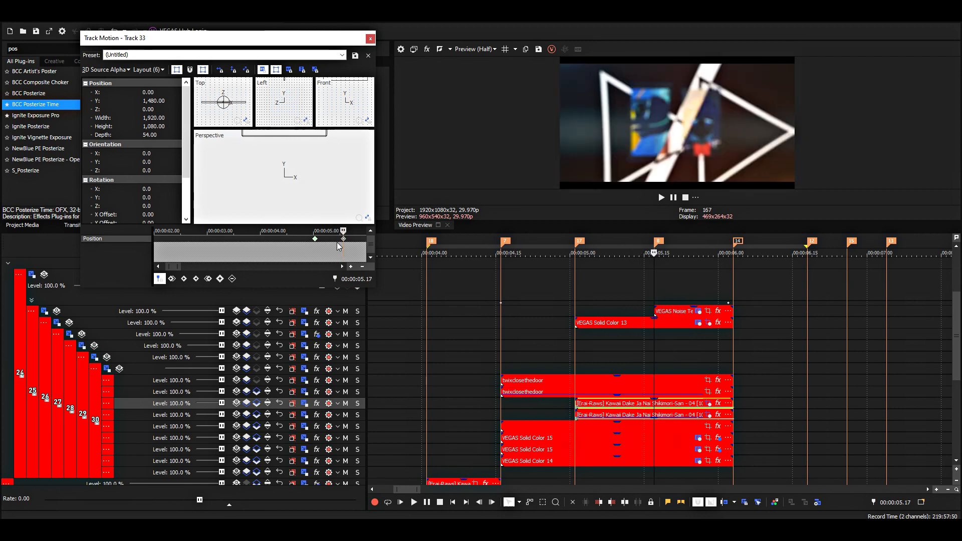
click(315, 240)
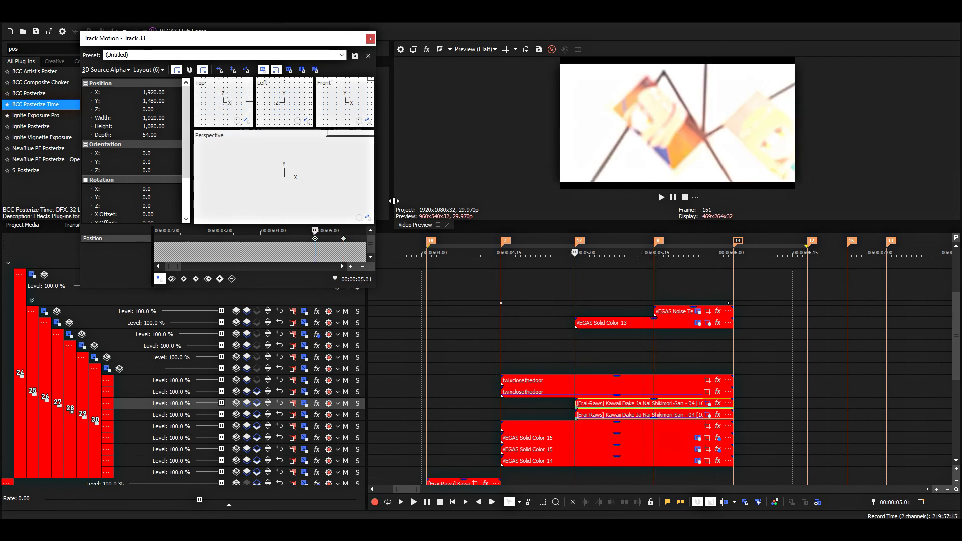
key(Right)
key(Right)
key(Right)
key(Right)
key(Right)
key(Right)
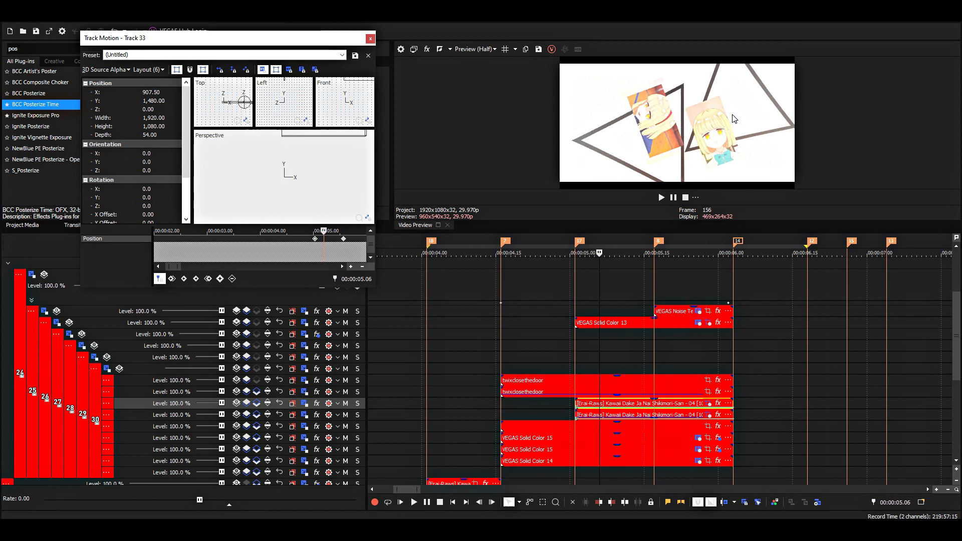
click(316, 240)
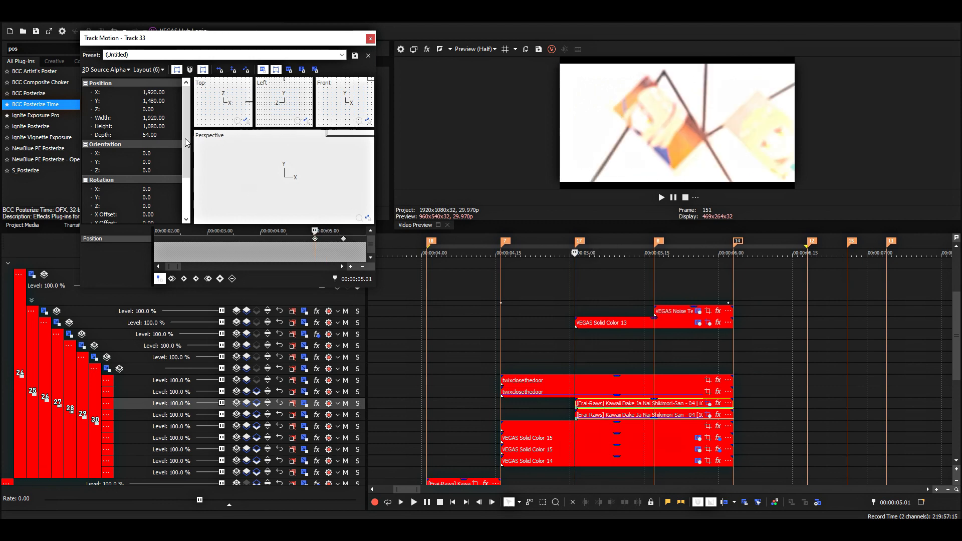
click(343, 239)
click(370, 39)
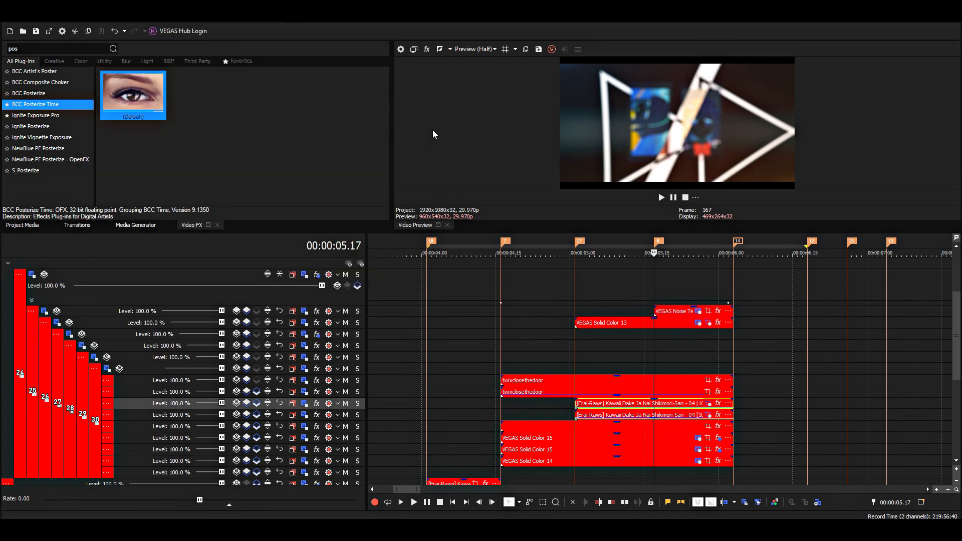
- Step frame by frame through the collage scene's zoom-out to examine the camera-like movement of its layers
click(573, 344)
key(space)
click(519, 339)
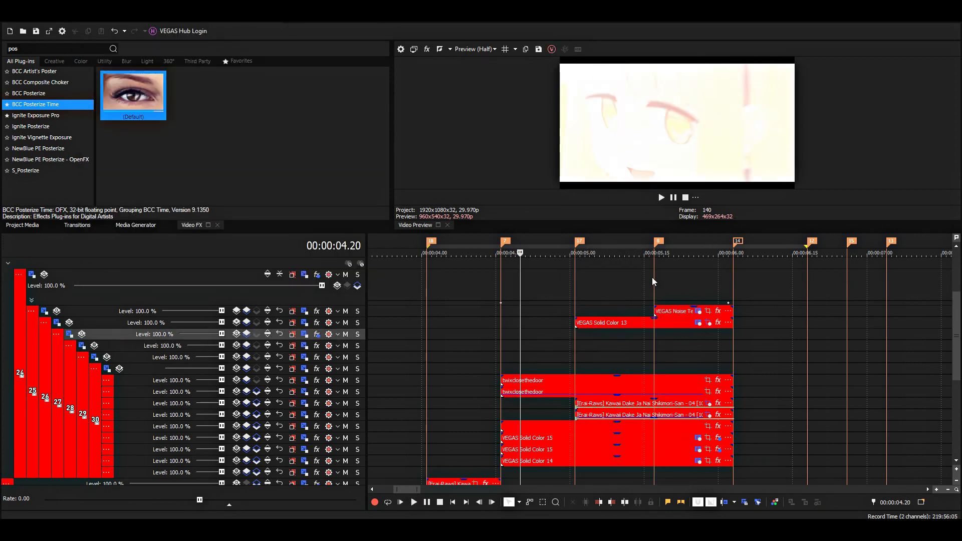
key(Right)
key(Right)
key(Right)
key(Right)
key(Right)
key(Right)
key(Right)
key(Right)
key(Right)
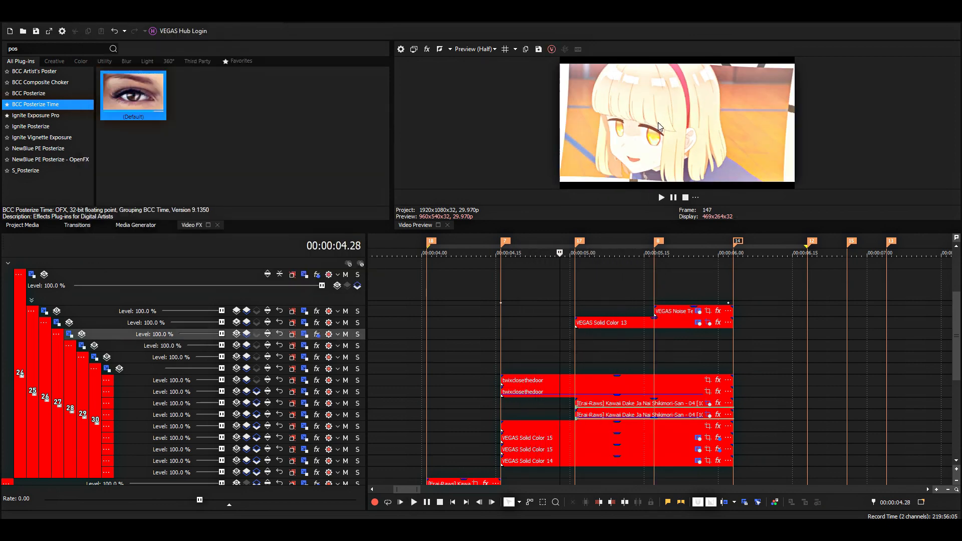
key(Right)
key(Right)
key(Right)
key(Right)
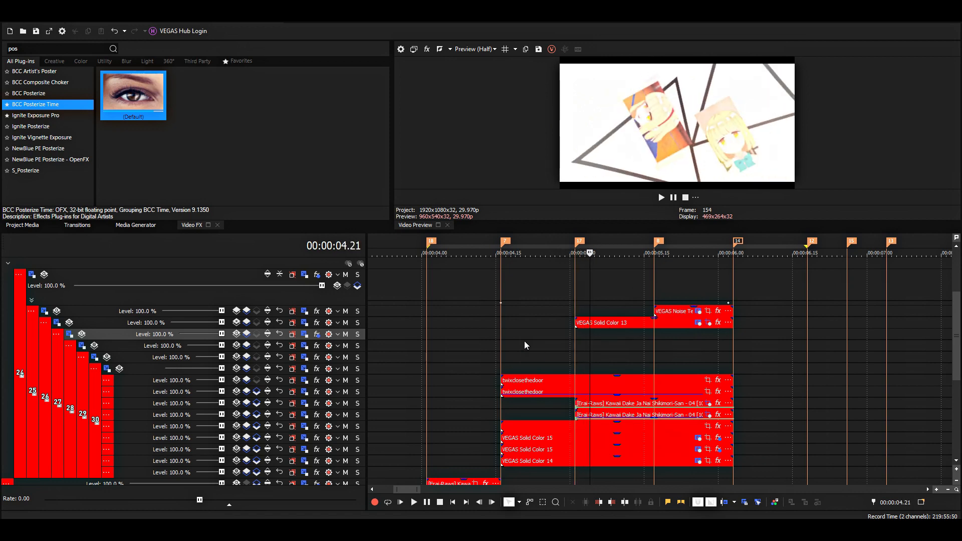
click(525, 345)
key(Right)
key(Right)
key(Right)
key(Right)
key(Right)
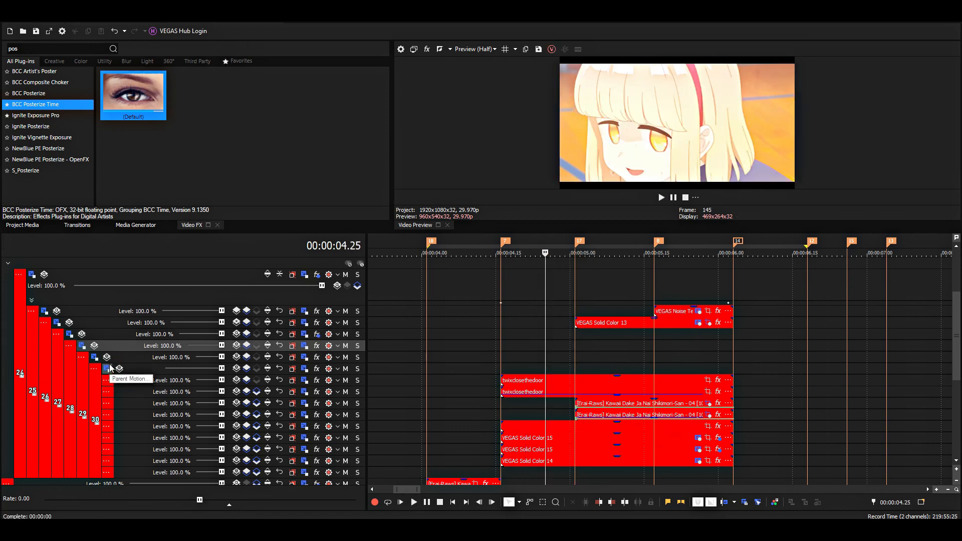
- Open Track 30's parent track motion and examine its position keyframes at 00:00:04.25, 00:00:05.01 and 00:00:05.17
click(108, 368)
click(315, 250)
scroll(300, 246, up, 2)
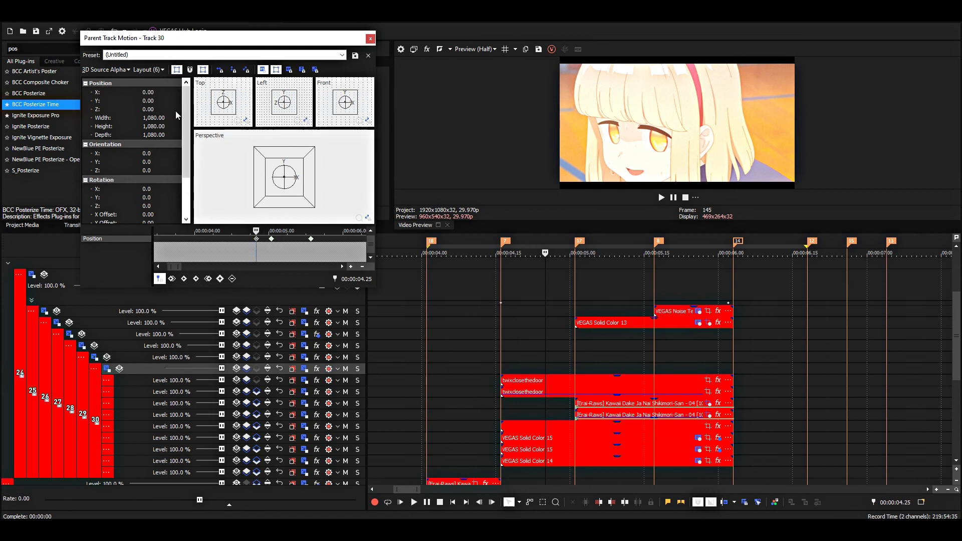
click(271, 239)
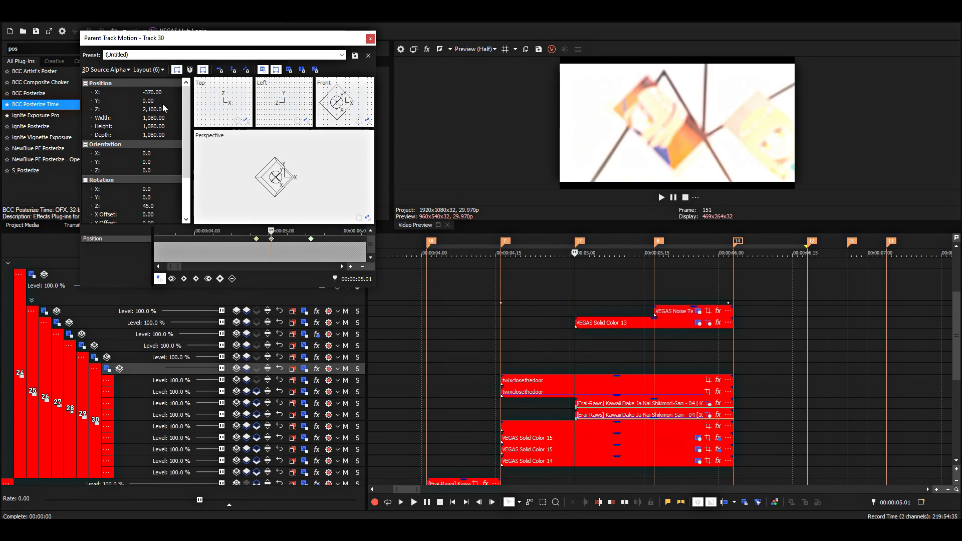
click(311, 240)
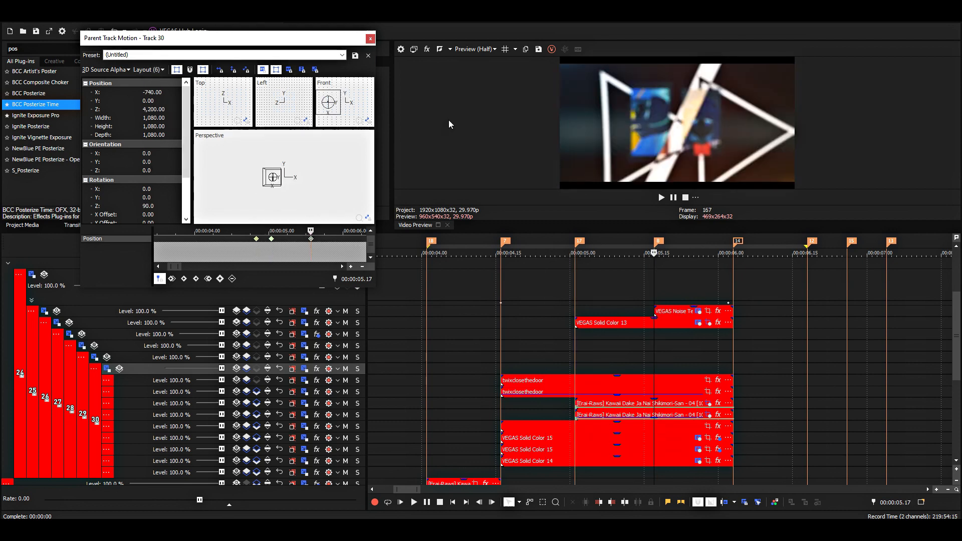
- Replay the collage scene from about 00:00:04.20 with Track 30's parent motion open to compare its keyframes with the preview
click(585, 275)
key(space)
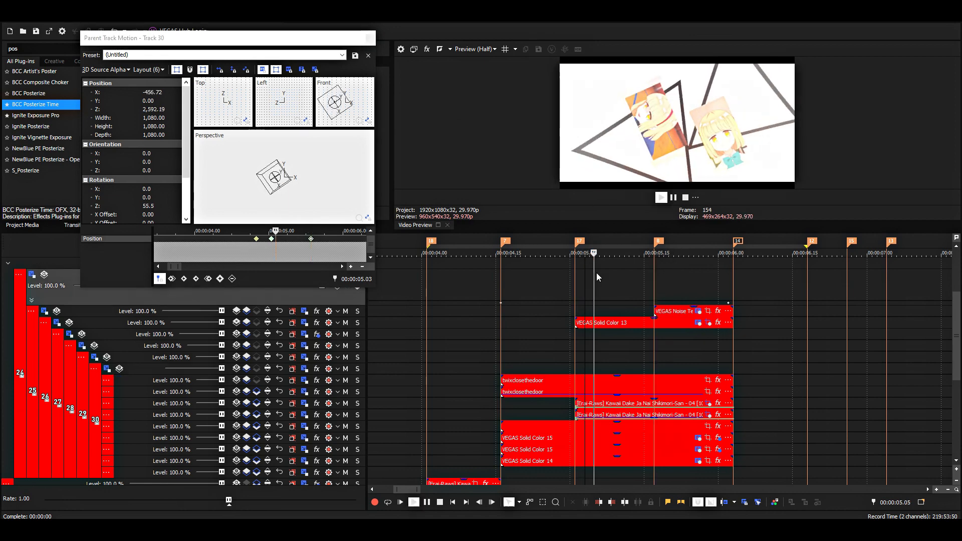
key(space)
click(570, 288)
click(520, 285)
key(space)
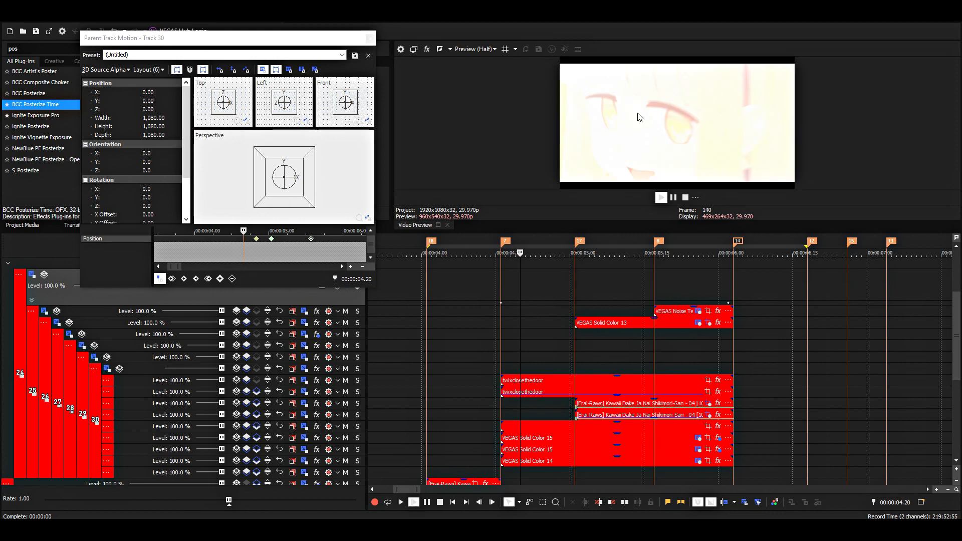
- Replay the collage scene from about 00:00:04.17 and compare Track 30's parent motion with the preview around 00:00:05.00 and 00:00:05.15
key(space)
click(573, 275)
key(space)
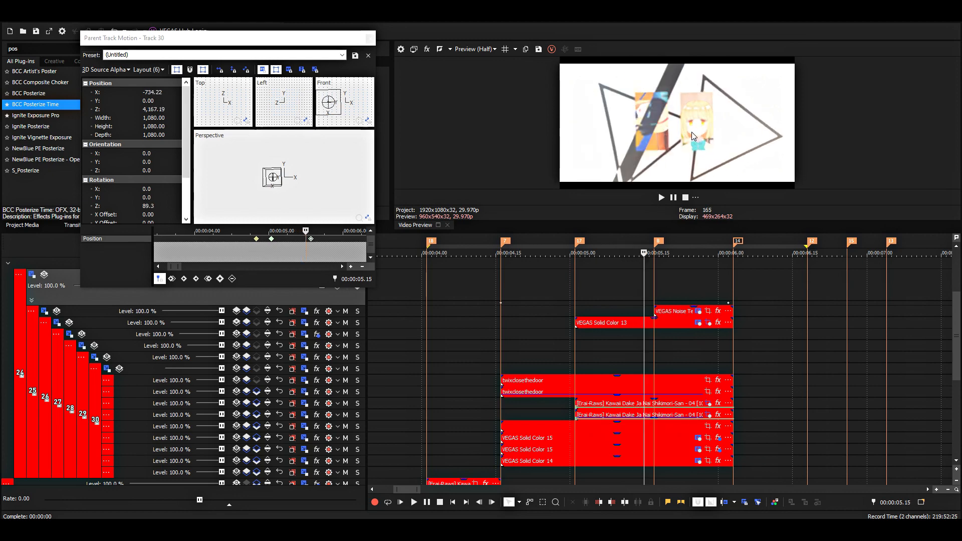
key(space)
click(507, 291)
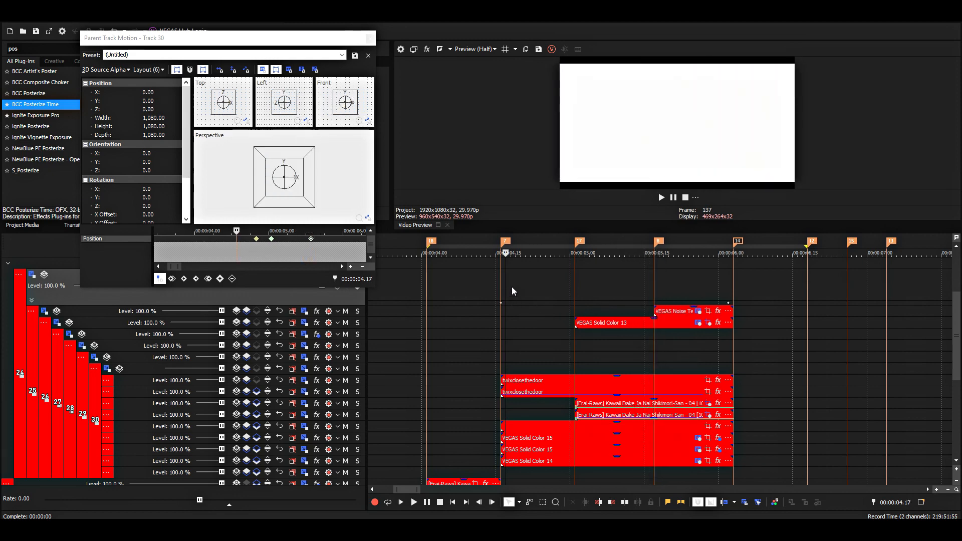
key(space)
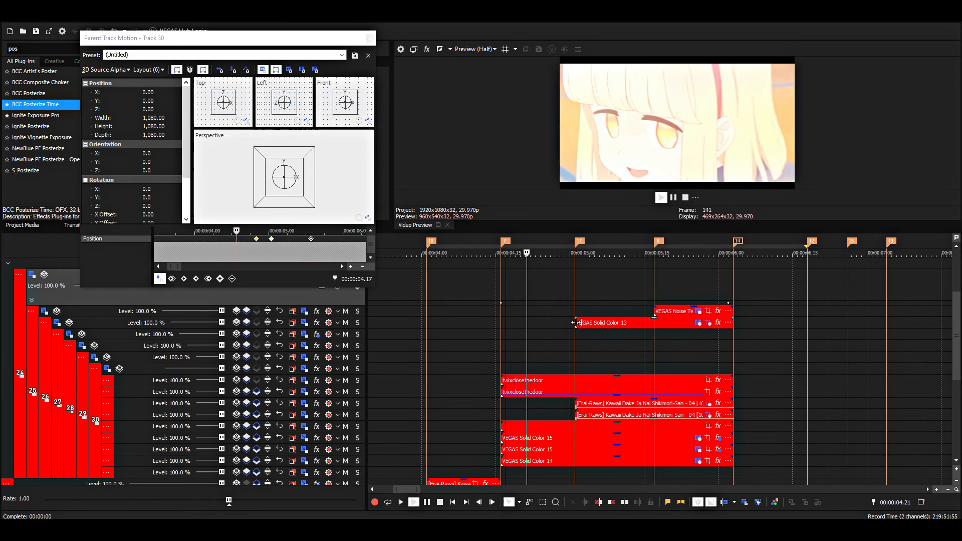
key(space)
click(569, 320)
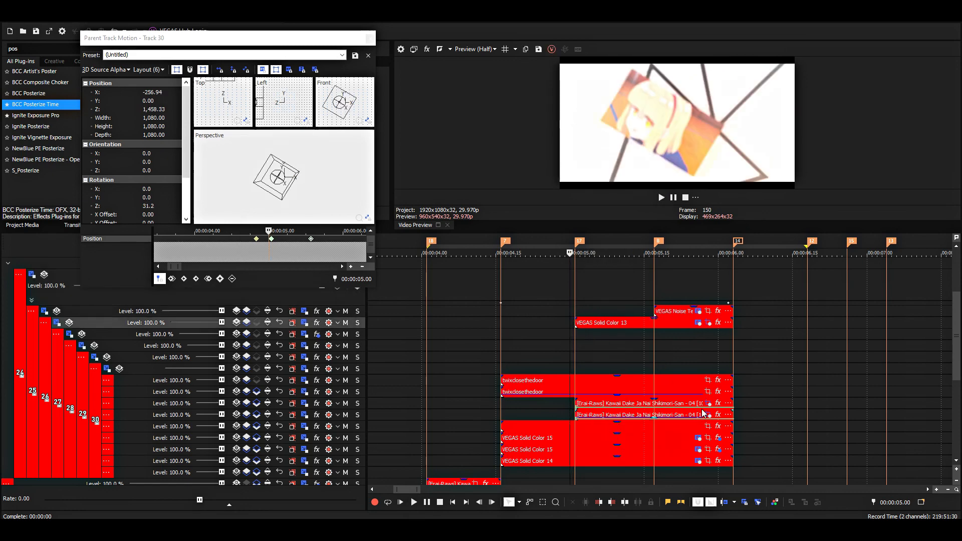
- At 00:00:05.24, examine the Pan/Crop framing and rotation of Track 33's Kawaii Dake Ja Nai Shikimori-San clip, and close its settings
click(684, 345)
key(Right)
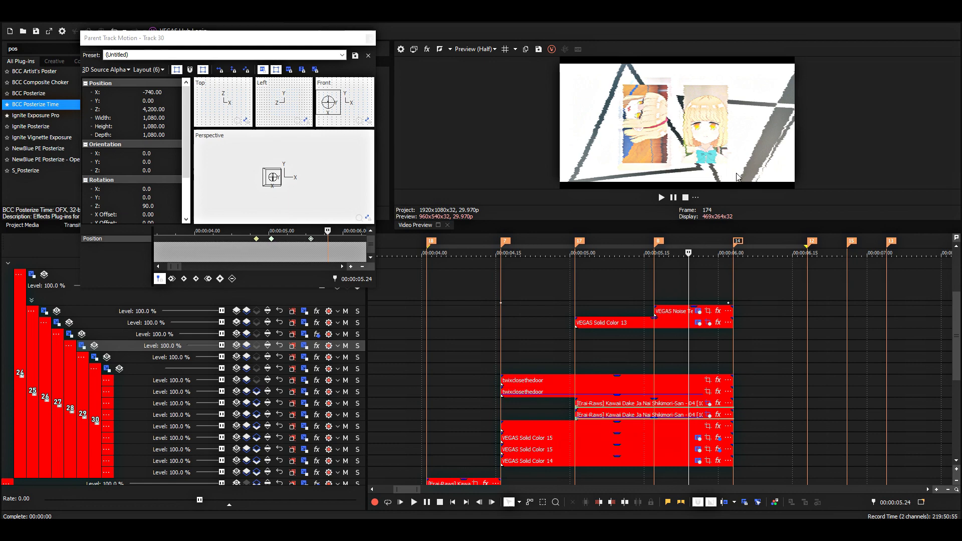
click(708, 404)
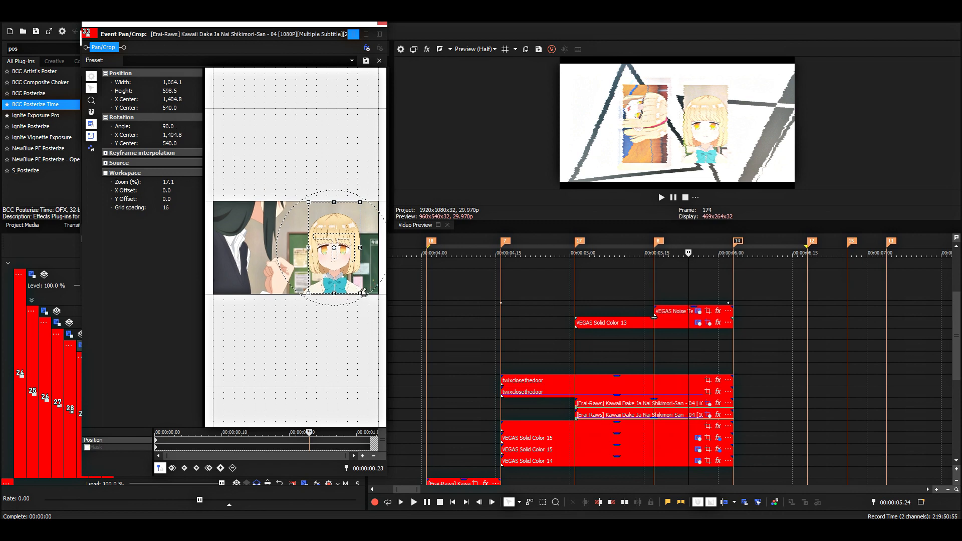
click(383, 23)
- Replay the collage scene and close Track 30's parent track motion settings
key(space)
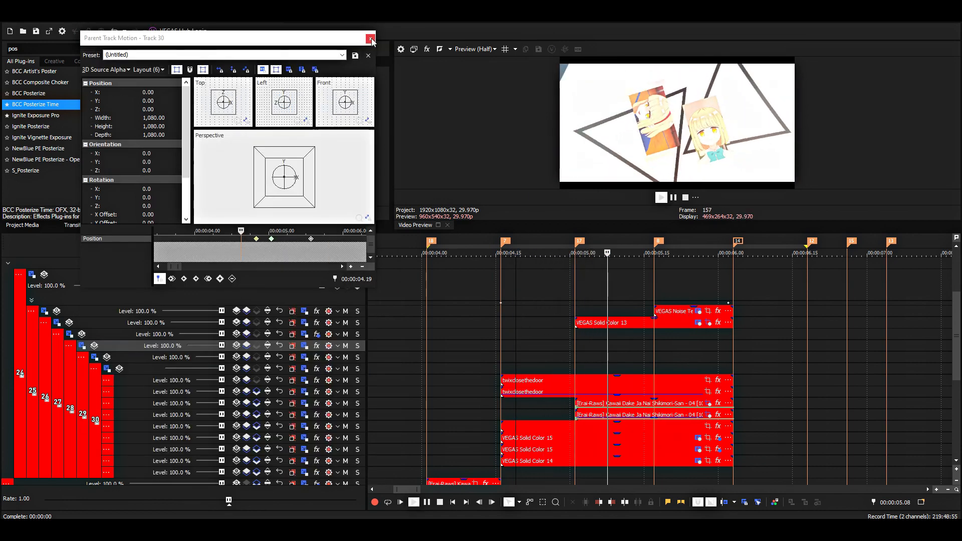
click(371, 39)
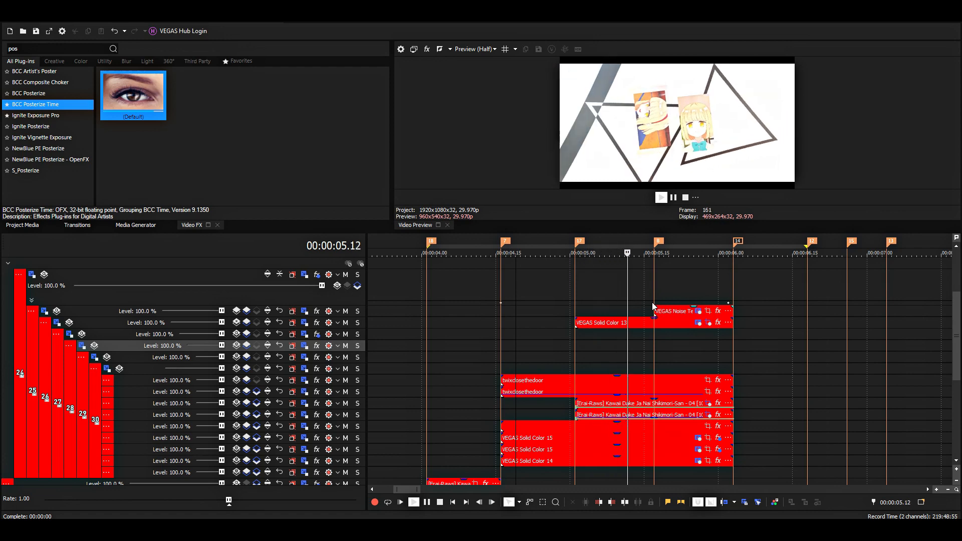
key(space)
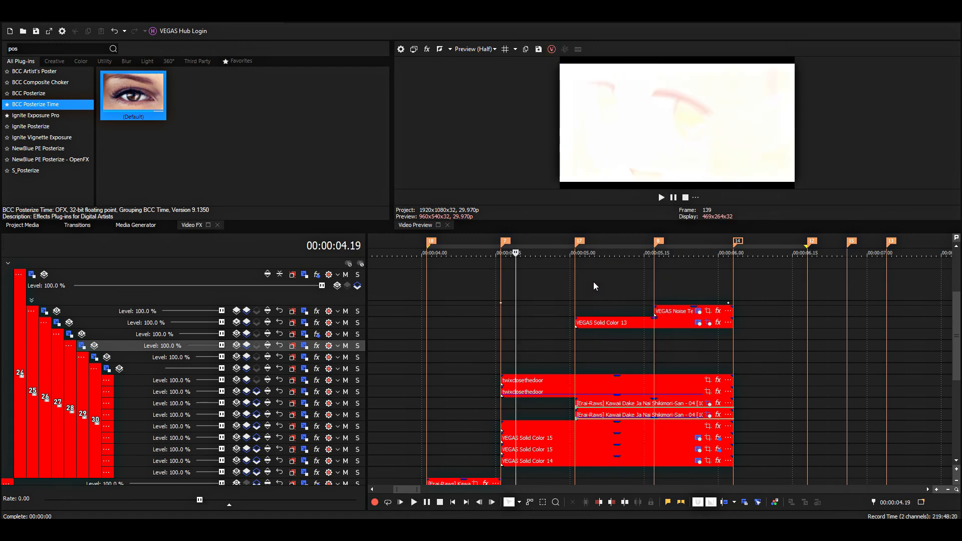
- Examine the collage layout at 00:00:05.26 and play the scene's zoom-out once more
click(600, 282)
click(701, 269)
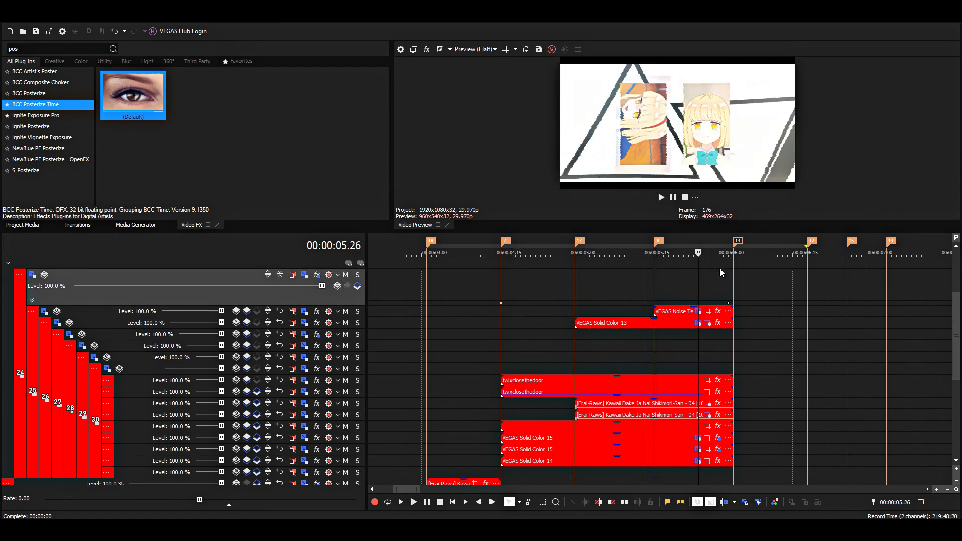
key(space)
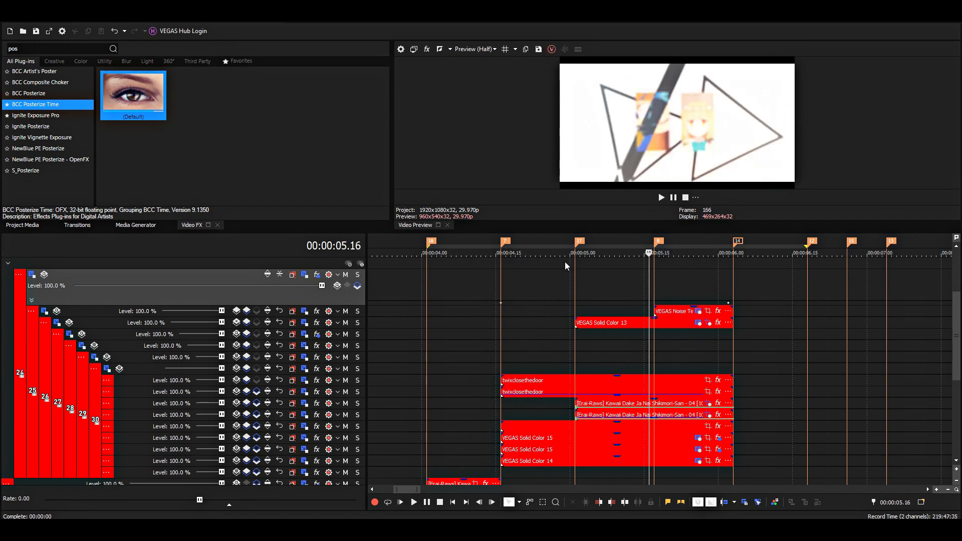
key(space)
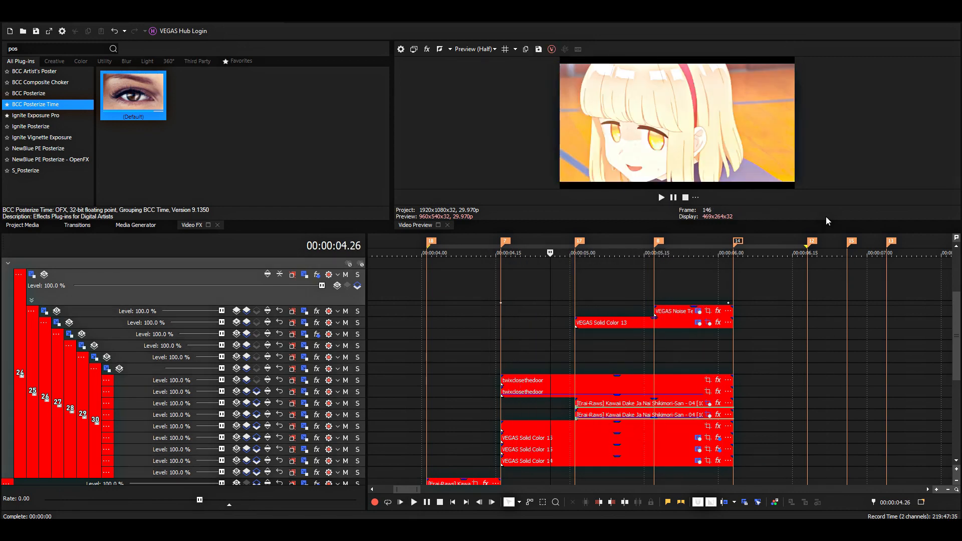